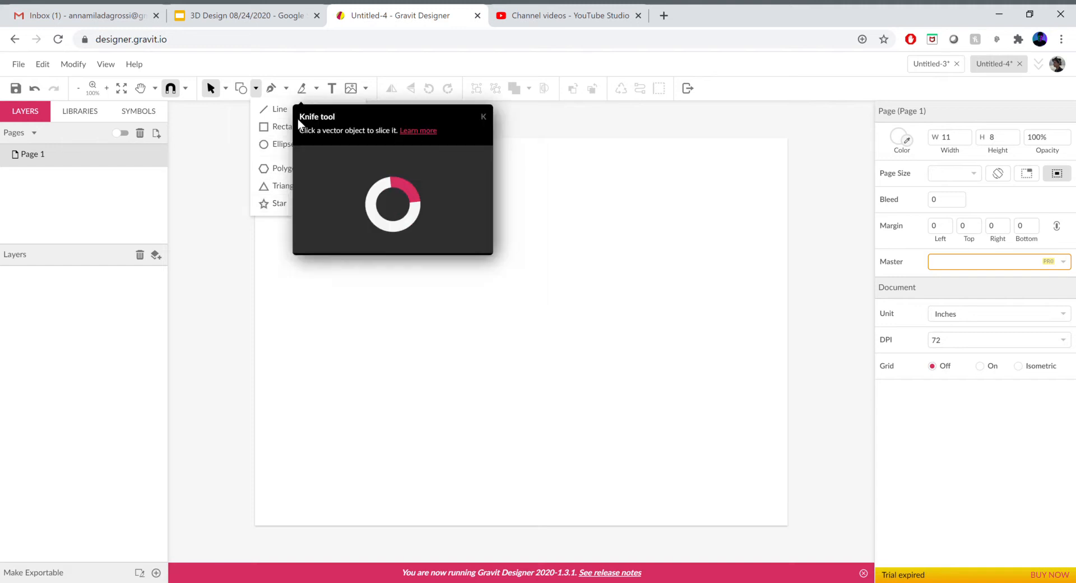
- Draw a rectangle about 3.7 × 3 inches near the page's upper left corner
click(284, 126)
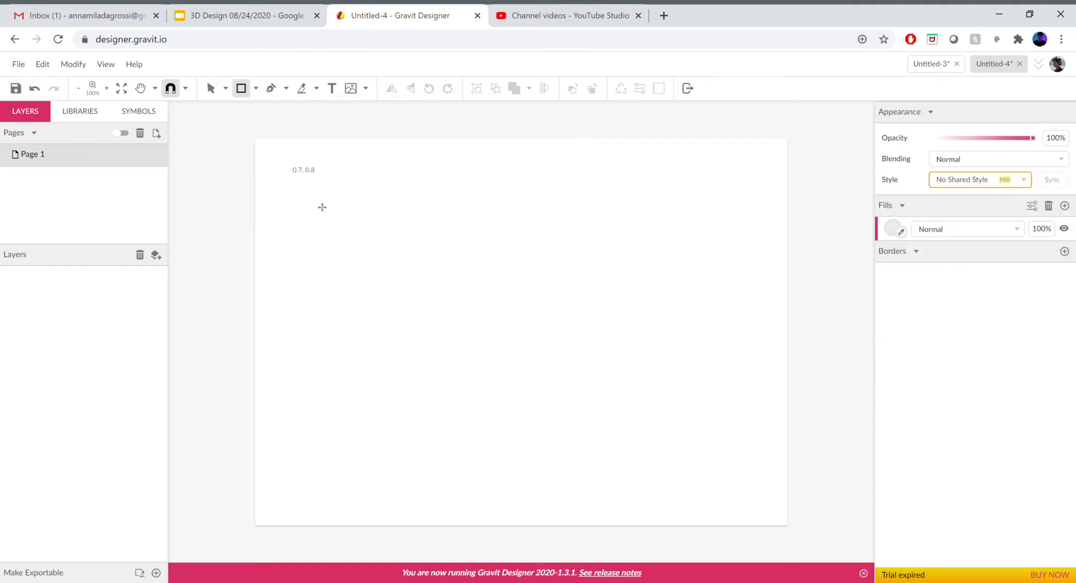
mouse_move(290, 175)
mouse_down()
mouse_move(372, 264)
mouse_move(468, 318)
mouse_up()
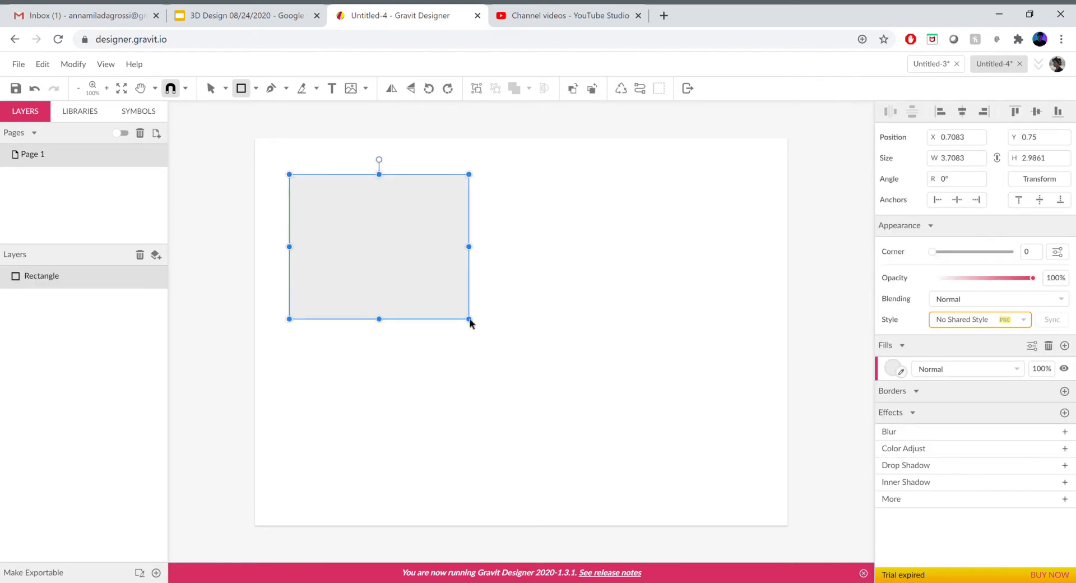
click(375, 383)
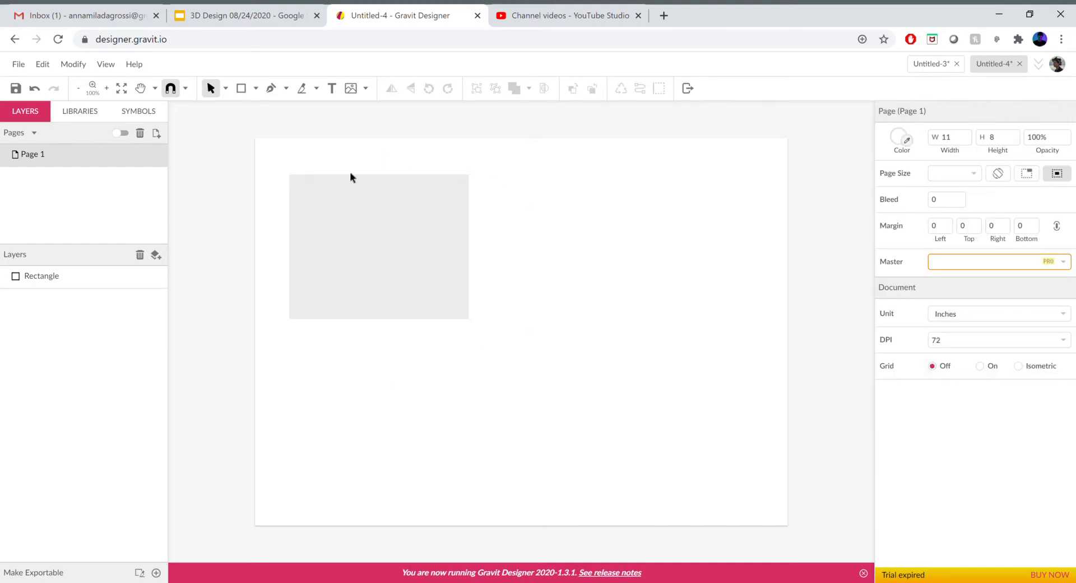
- Draw an ellipse about 2.6 × 1.5 inches to the right of the rectangle
click(256, 88)
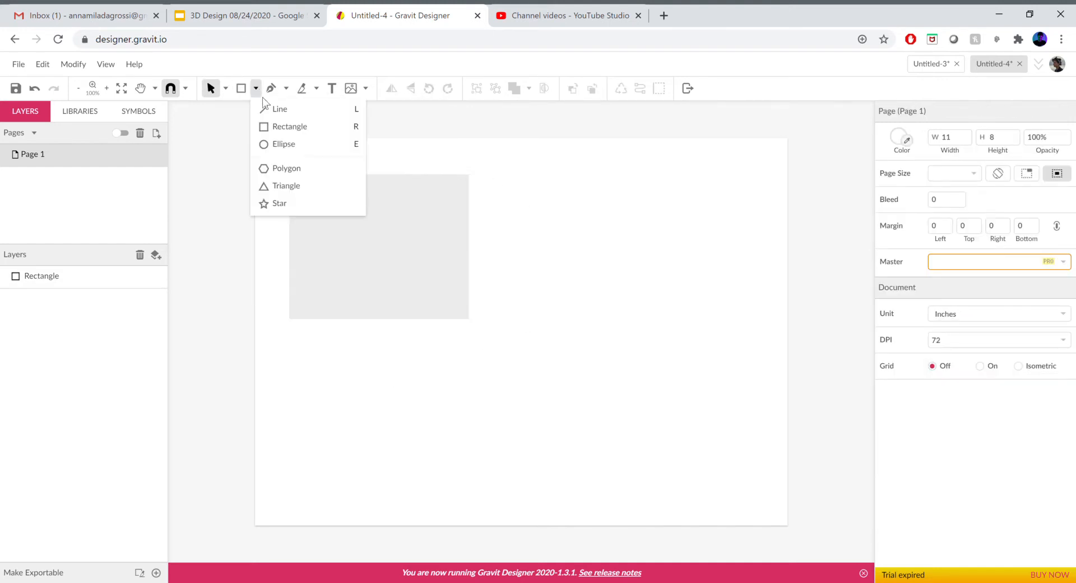
click(280, 144)
drag(554, 234, 519, 249)
click(514, 278)
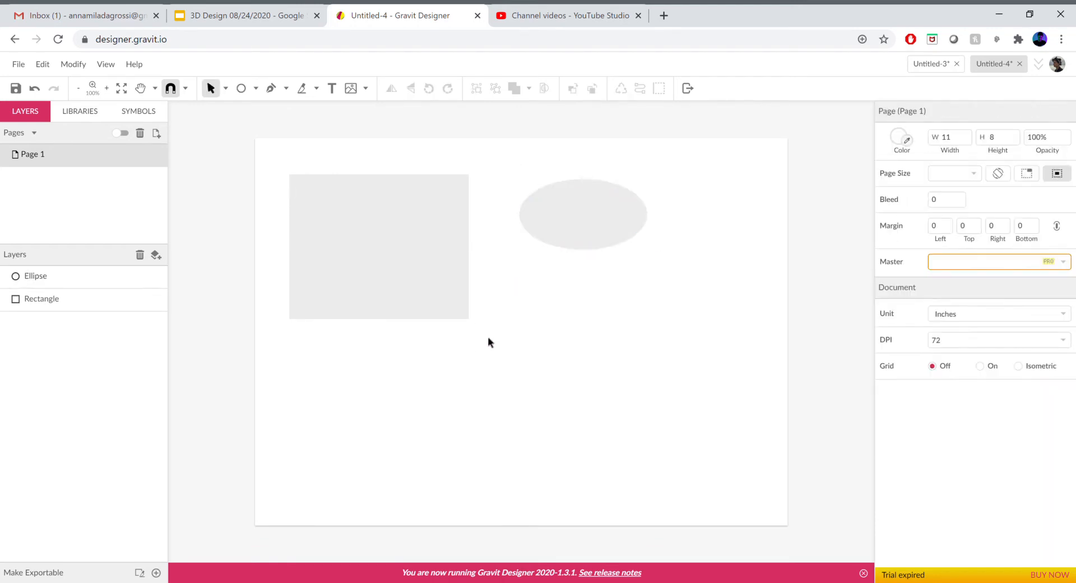
- Set the rectangle's fill opacity to 0% and add a 1 pt black border to it
click(329, 241)
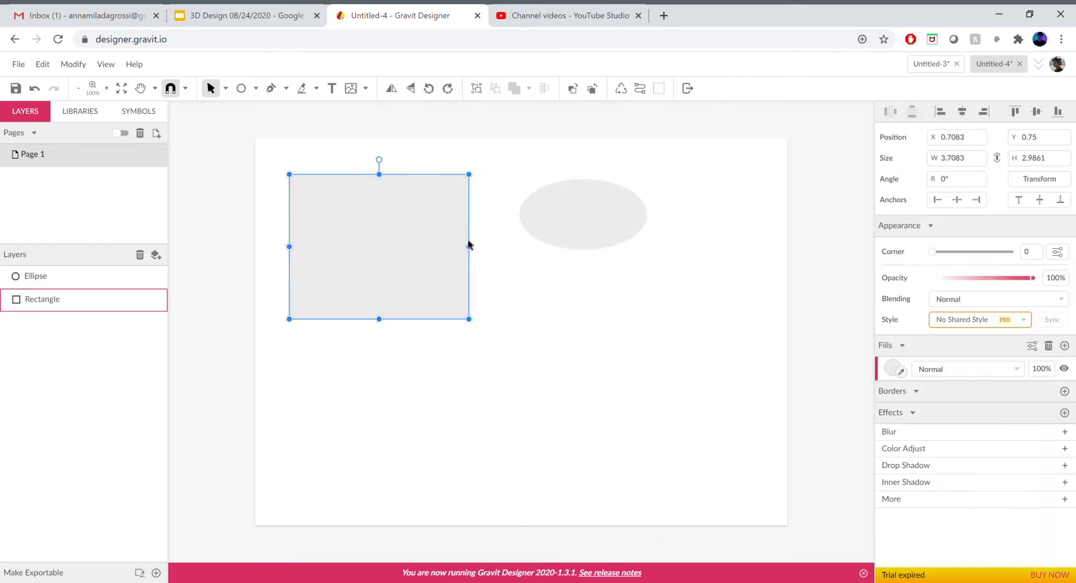
click(577, 225)
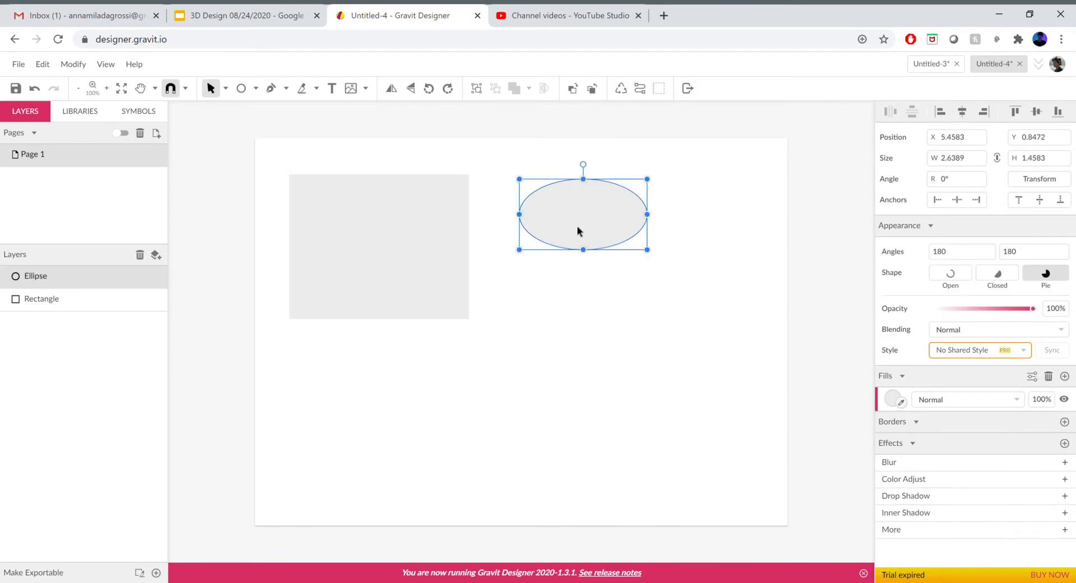
click(398, 231)
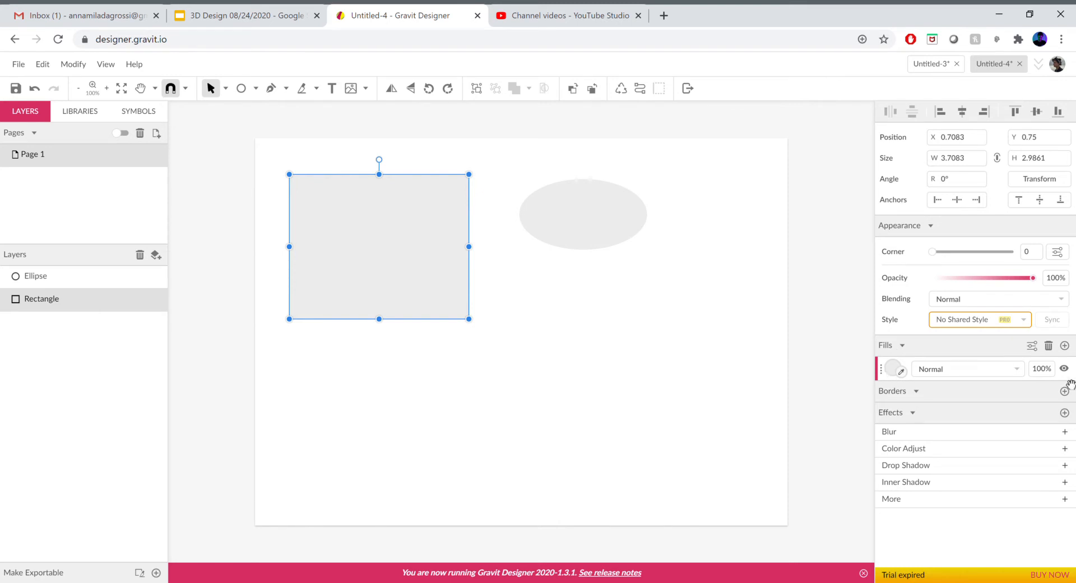
click(1040, 371)
text(0)
key(Return)
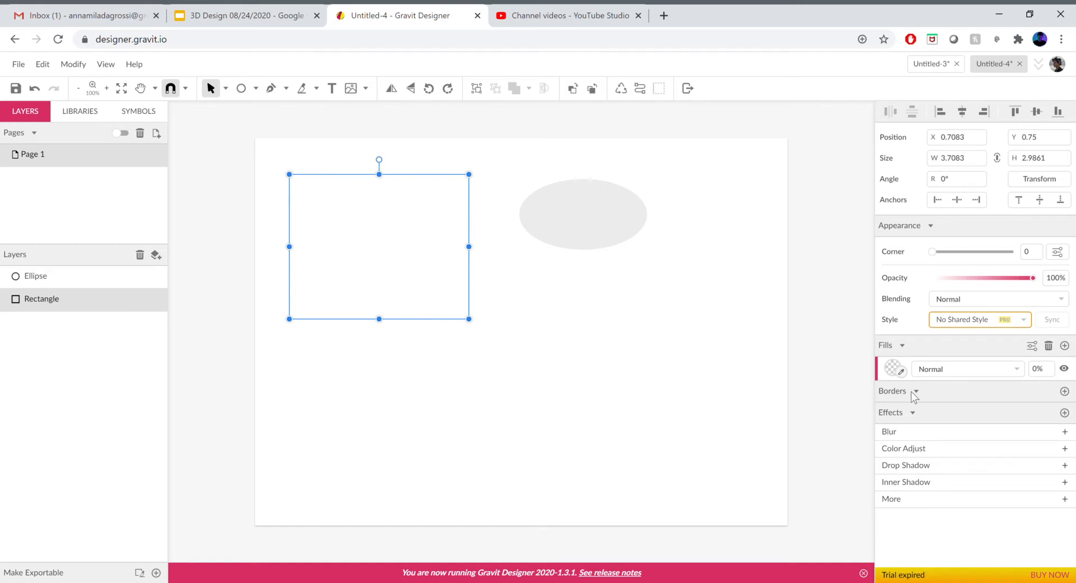
click(1064, 391)
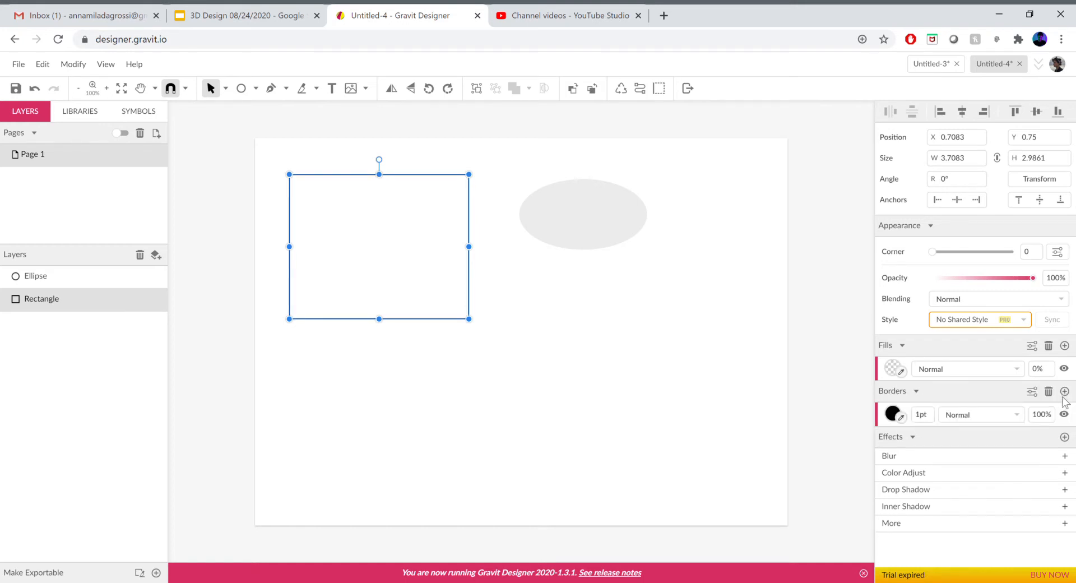
click(568, 307)
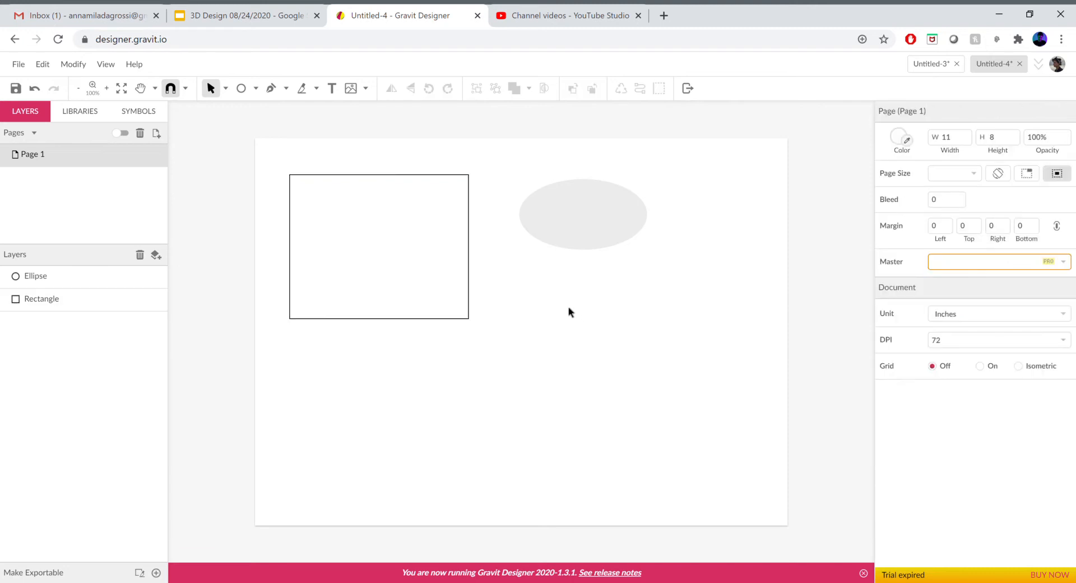
- Move the ellipse slightly lower on the page
click(408, 314)
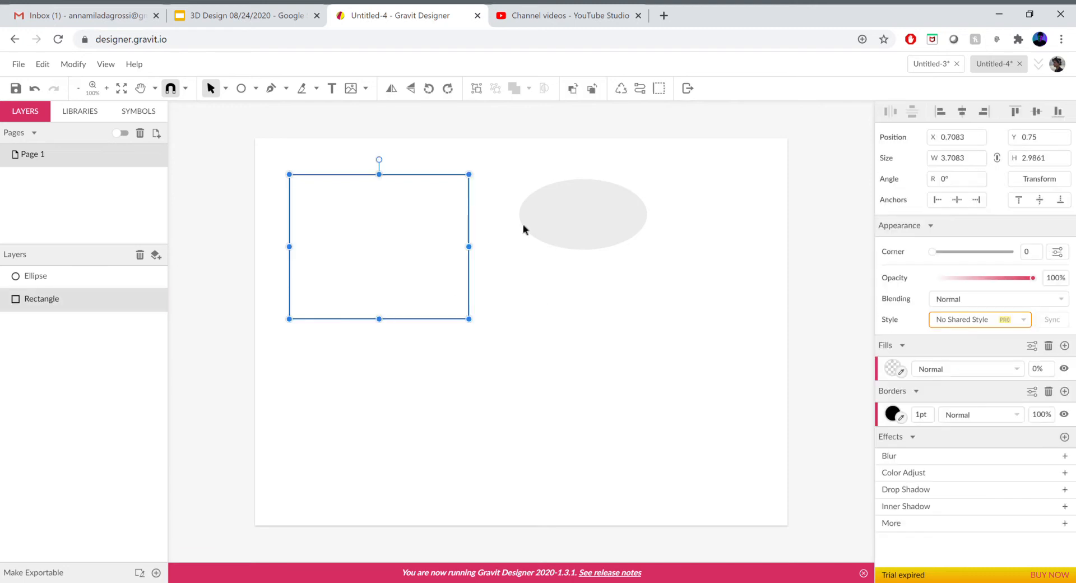
click(528, 218)
drag(424, 237, 594, 227)
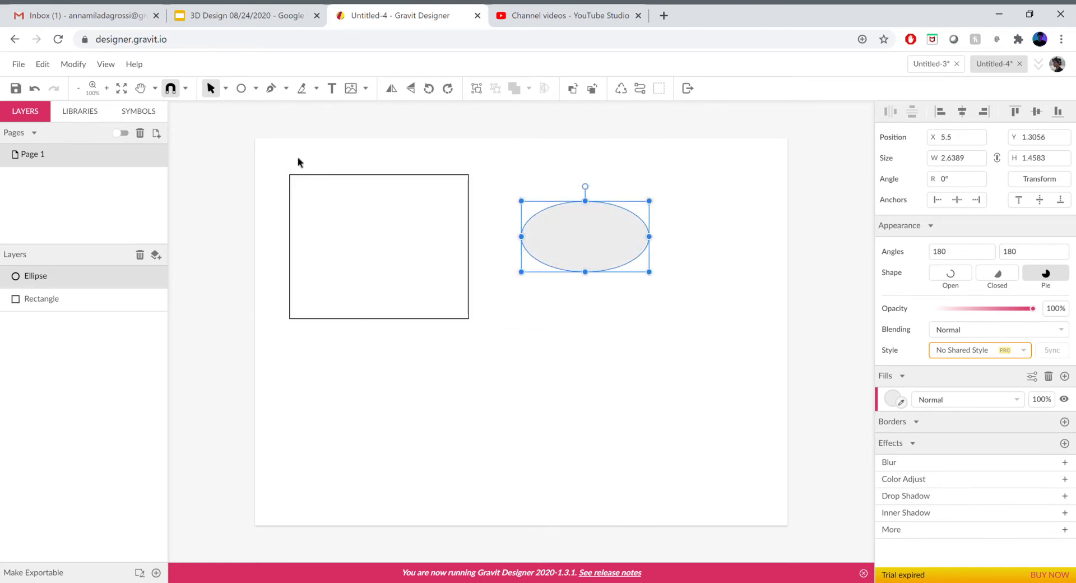
click(541, 355)
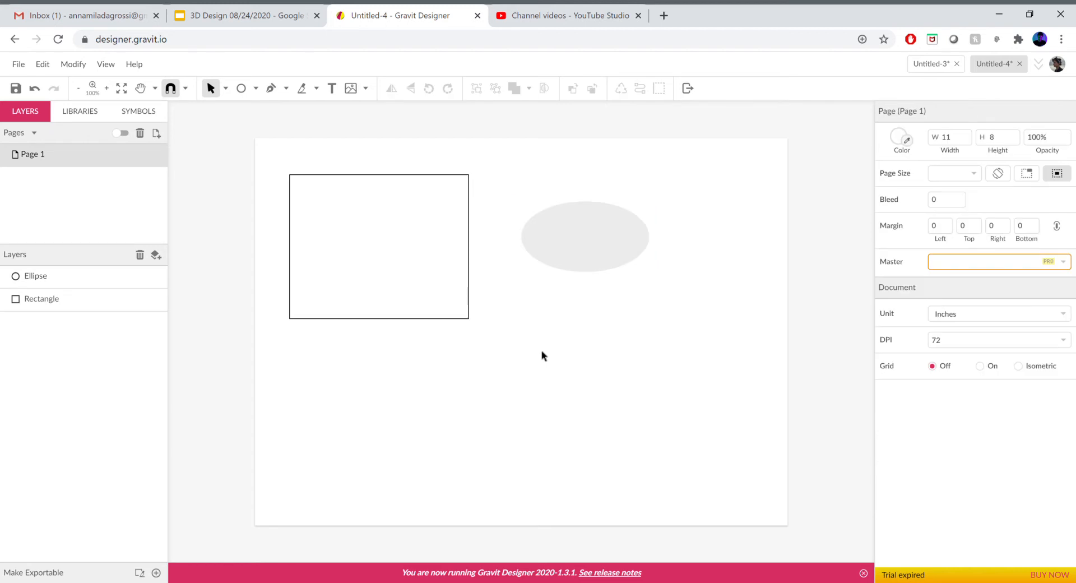
- Move the ellipse left so it overlaps the rectangle's right edge
drag(265, 160, 704, 462)
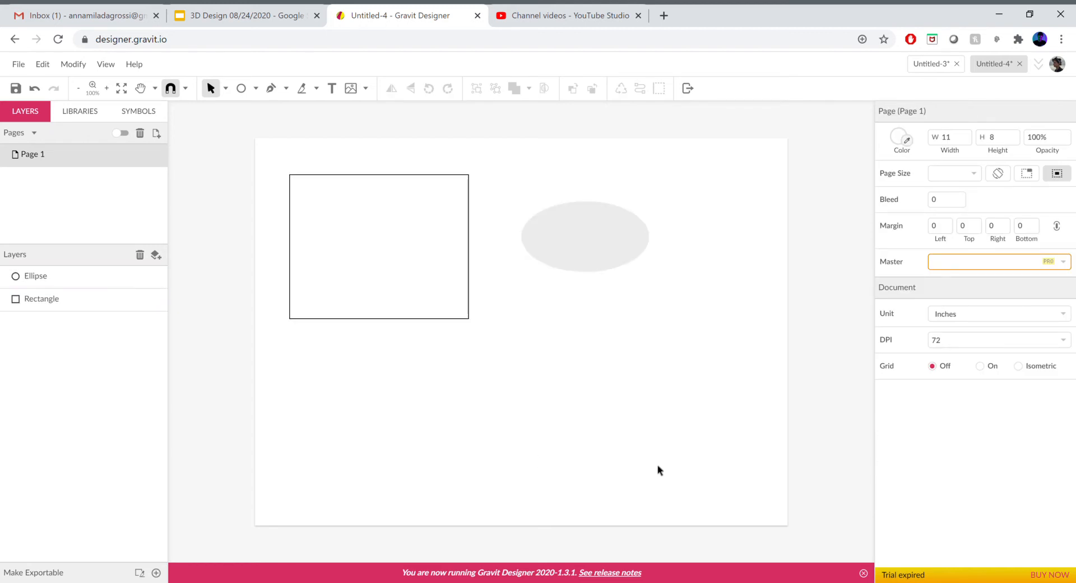
click(51, 303)
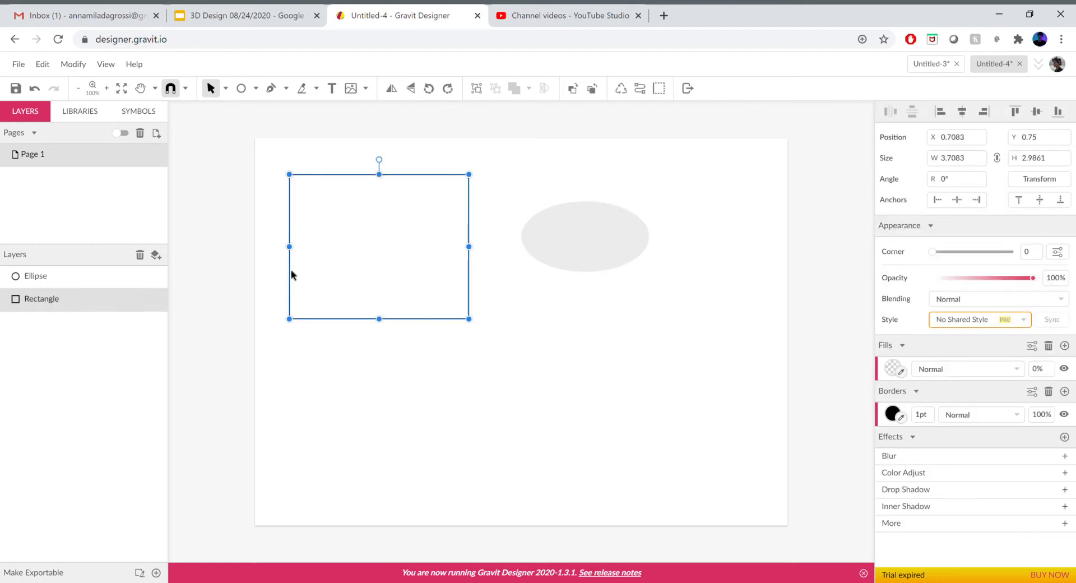
click(72, 279)
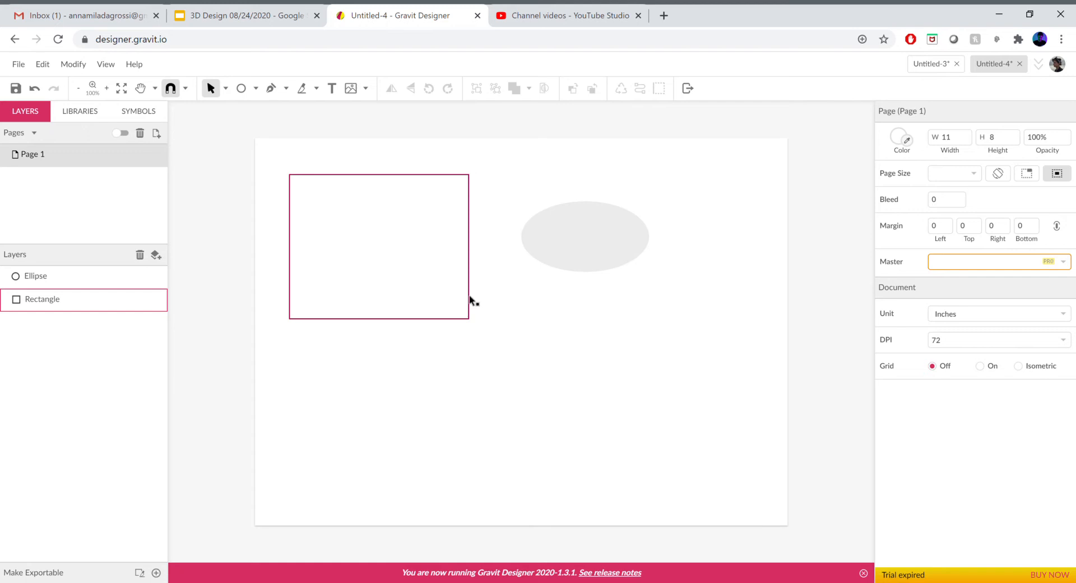
click(37, 303)
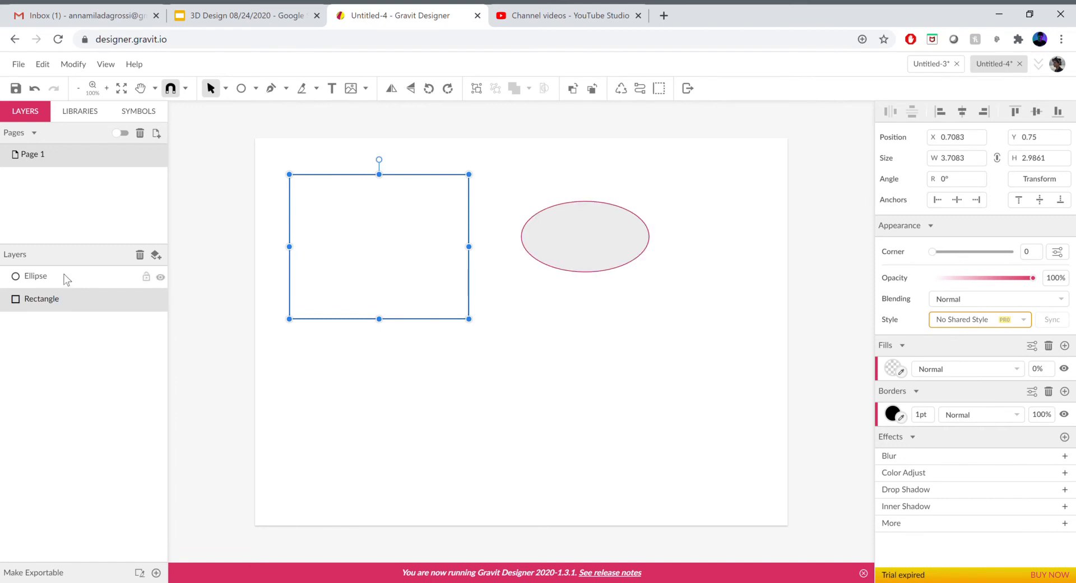
click(602, 258)
drag(512, 245, 477, 246)
click(595, 264)
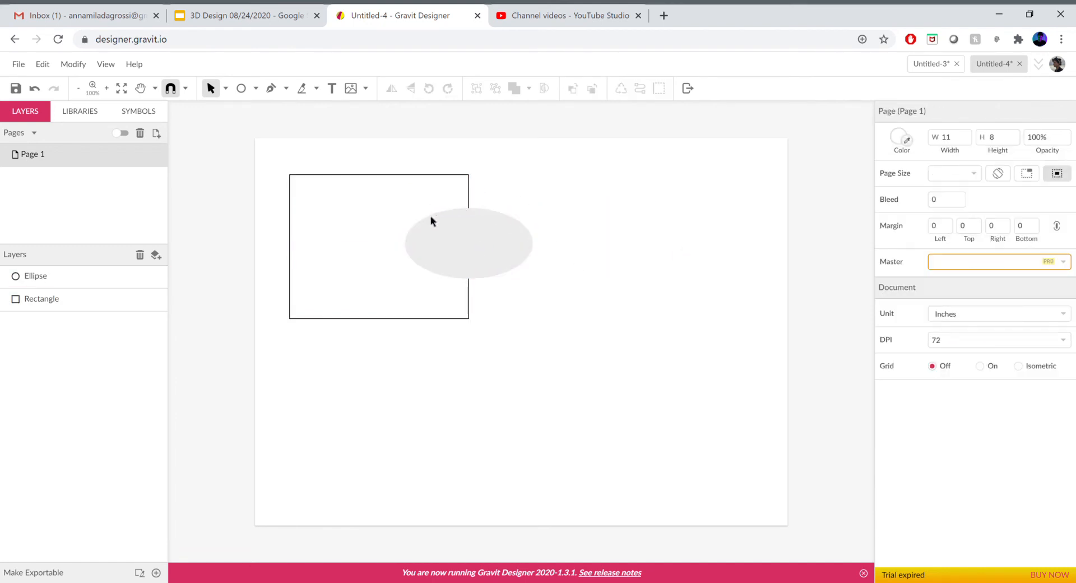
- Bring the rectangle above the ellipse in the layer order
click(469, 194)
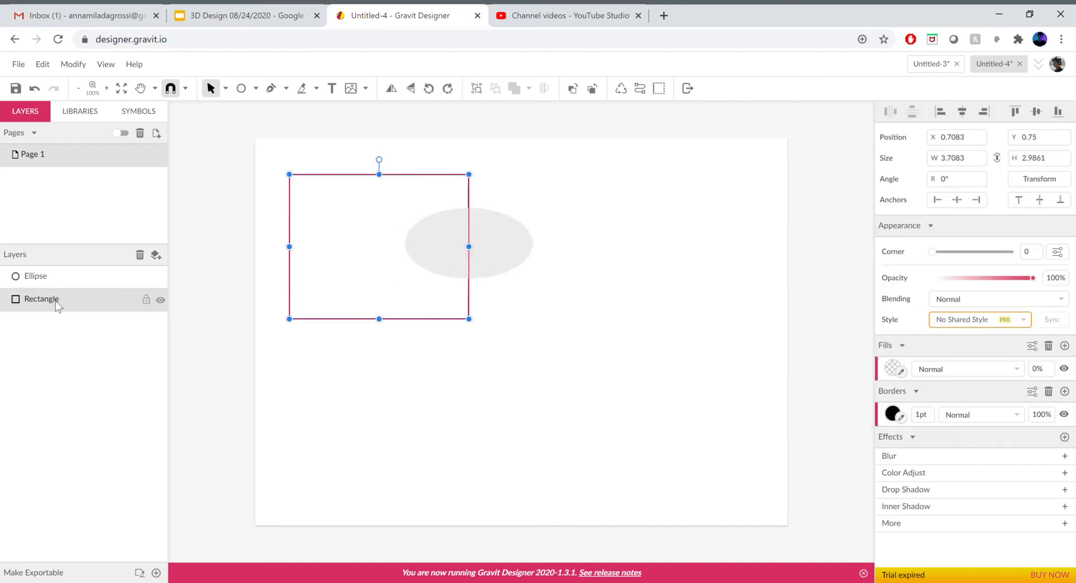
drag(58, 299, 66, 277)
click(453, 386)
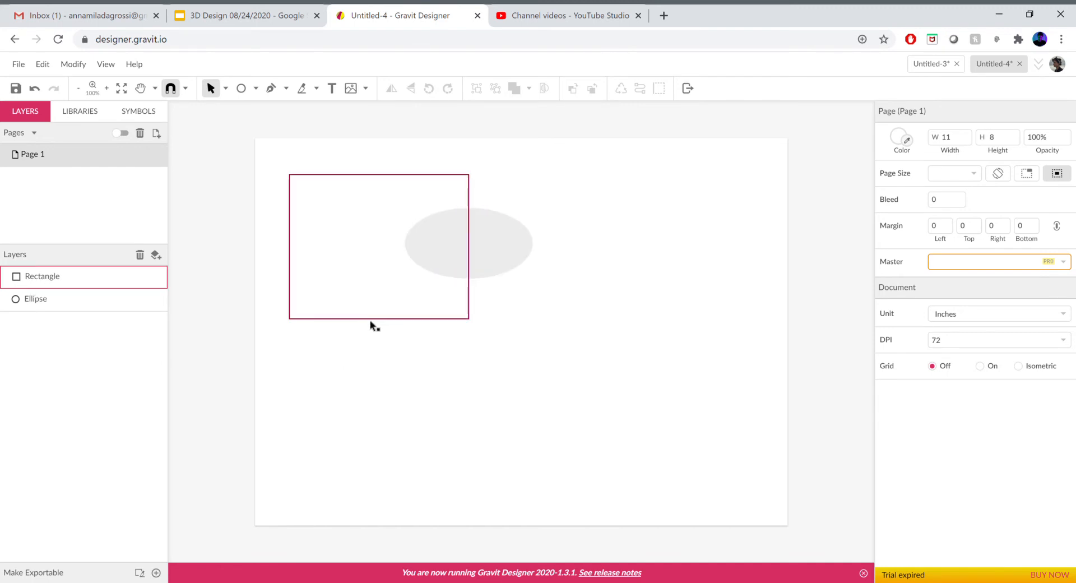
- Nudge the rectangle down and right, and move the ellipse back to the right of it
mouse_move(363, 319)
mouse_down()
mouse_move(386, 362)
mouse_move(378, 329)
mouse_up()
click(526, 346)
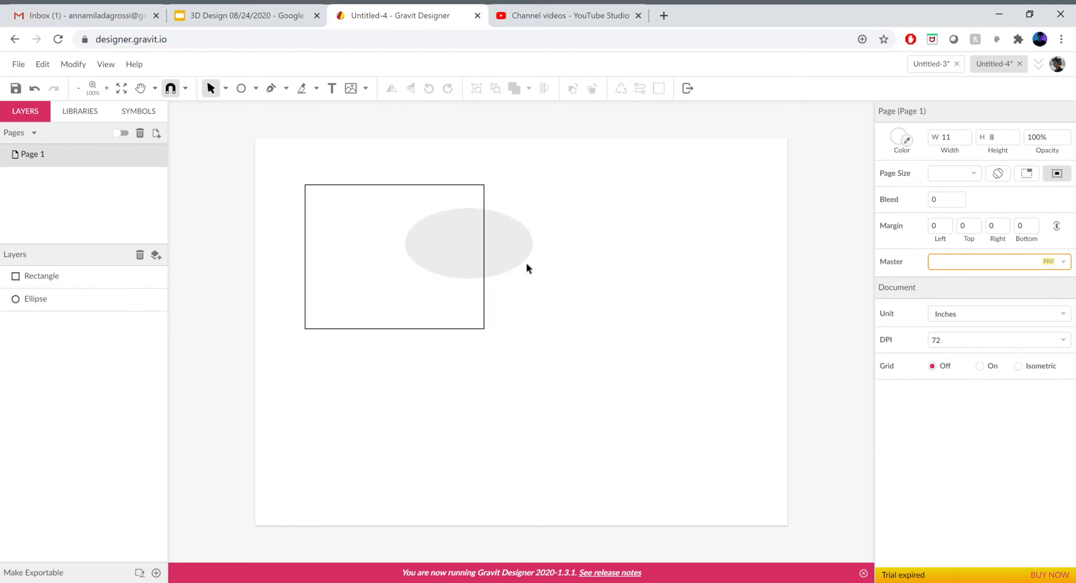
drag(517, 252, 640, 268)
- Set the ellipse's fill opacity to 0% and add a border to it
click(1048, 401)
text(0)
key(Return)
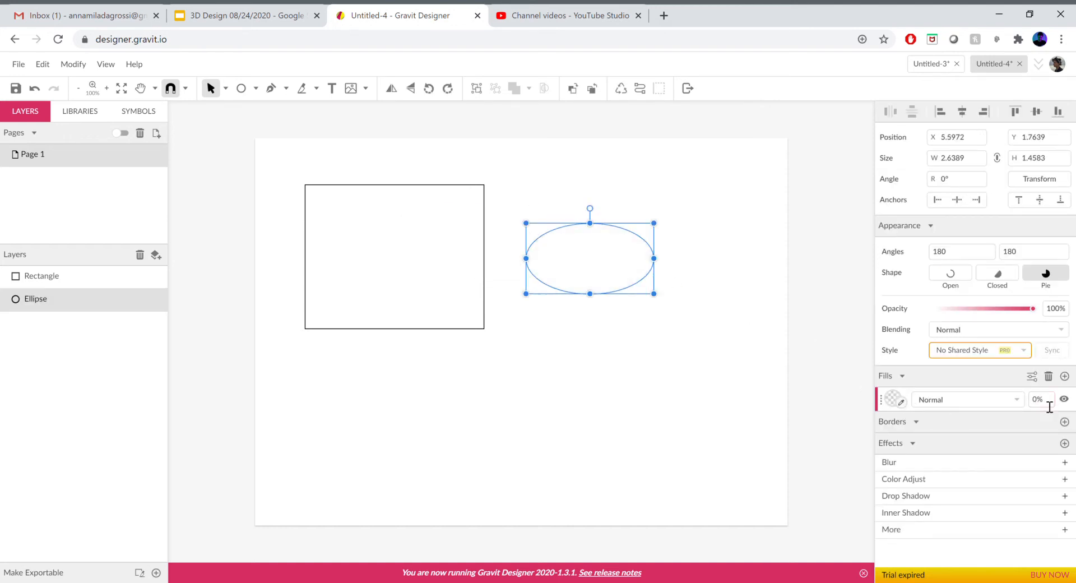
click(1064, 422)
drag(610, 226, 581, 181)
- Draw a hexagon polygon about 3.2 × 3.6 inches in the page's lower right area
click(255, 88)
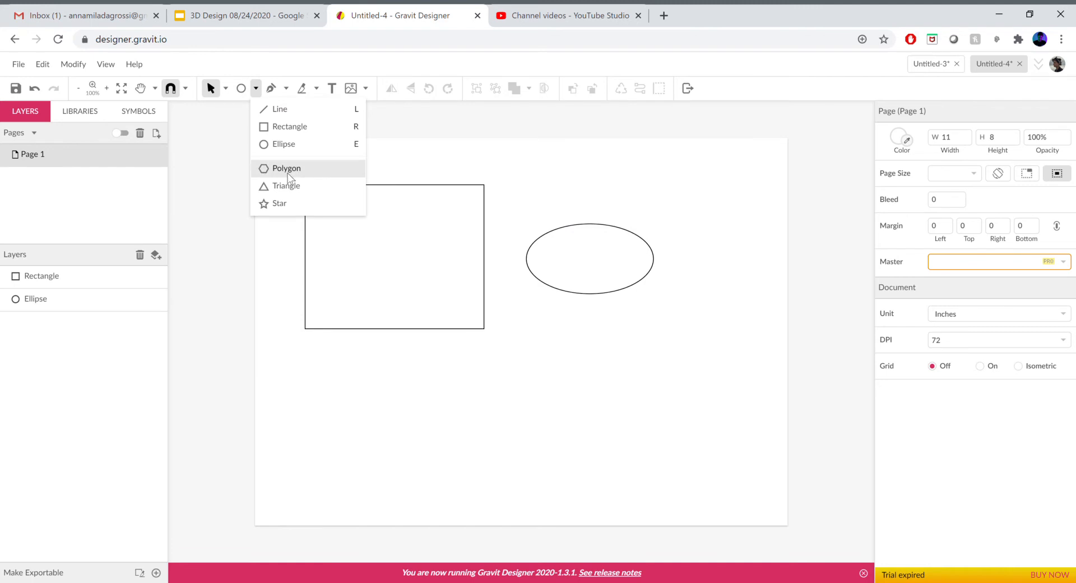
click(287, 168)
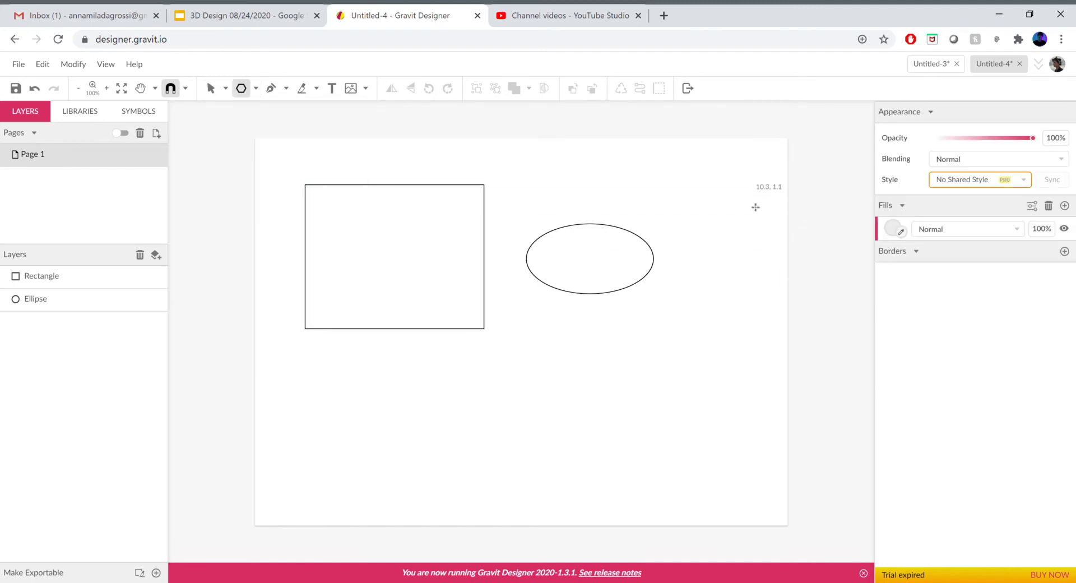
drag(765, 200, 690, 247)
drag(743, 218, 672, 404)
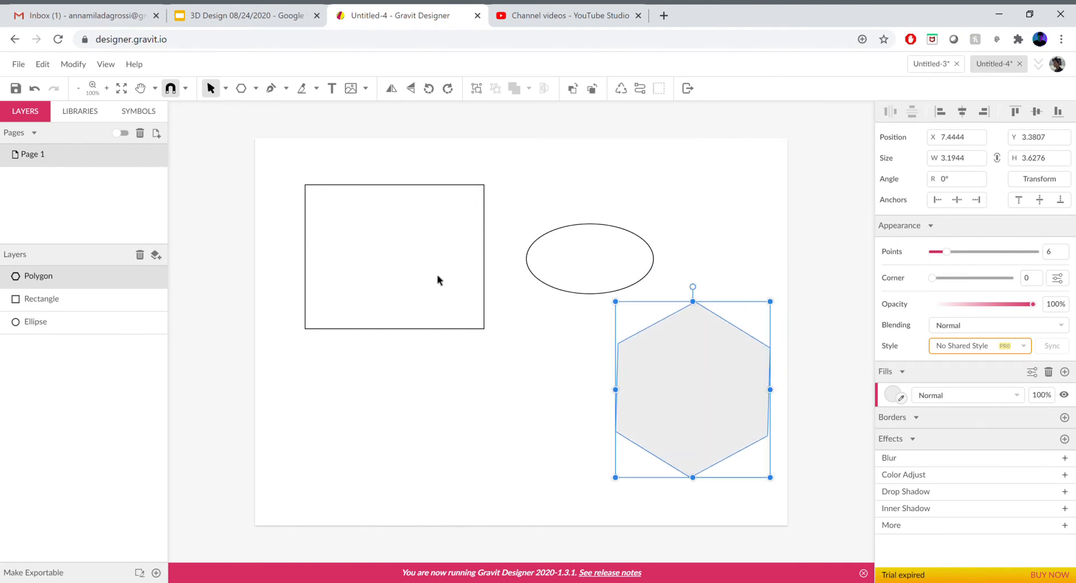
- Draw a triangle about 2.2 × 1.9 inches below the rectangle
click(256, 89)
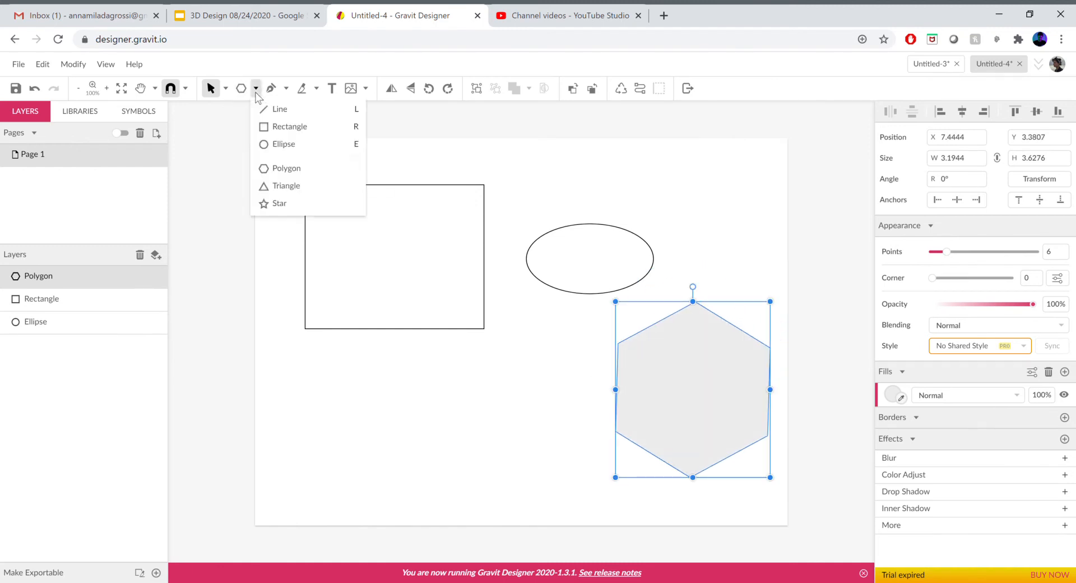
click(293, 187)
drag(366, 435, 422, 466)
- Draw a five-point star about 2.1 × 2.2 inches between the triangle and the hexagon
click(256, 90)
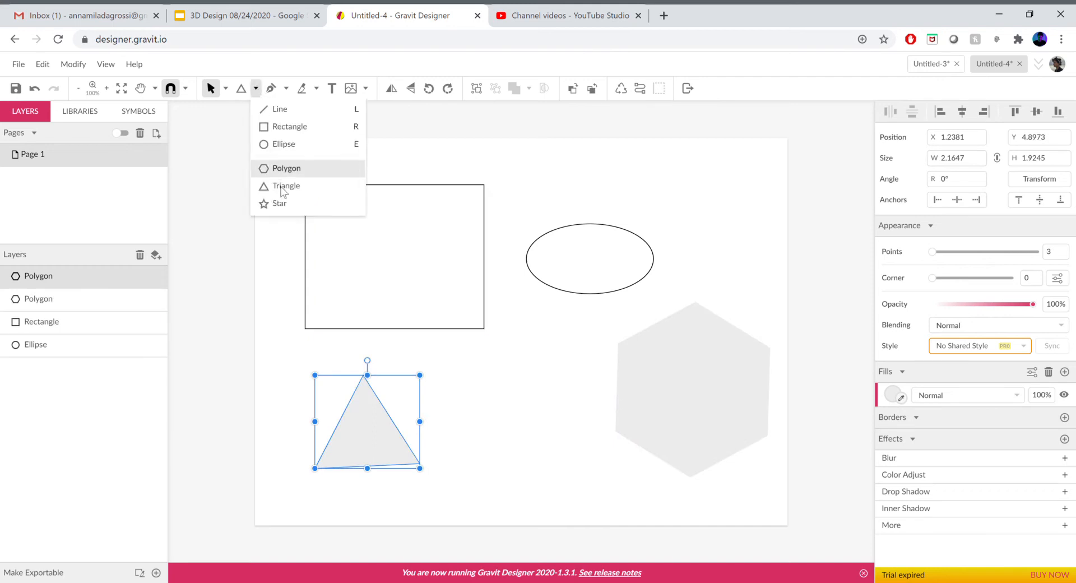
click(284, 205)
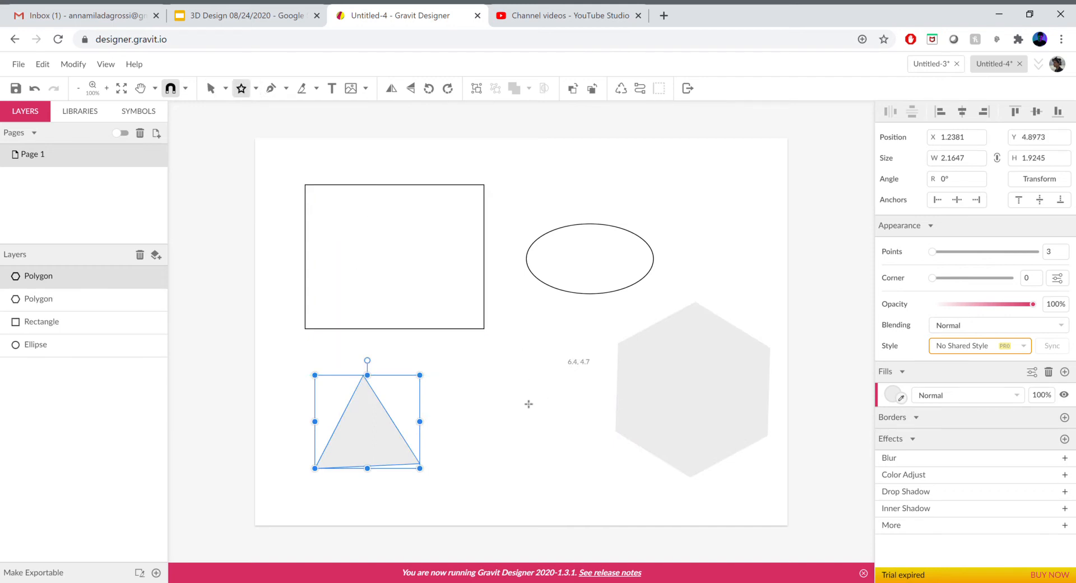
drag(569, 367, 521, 406)
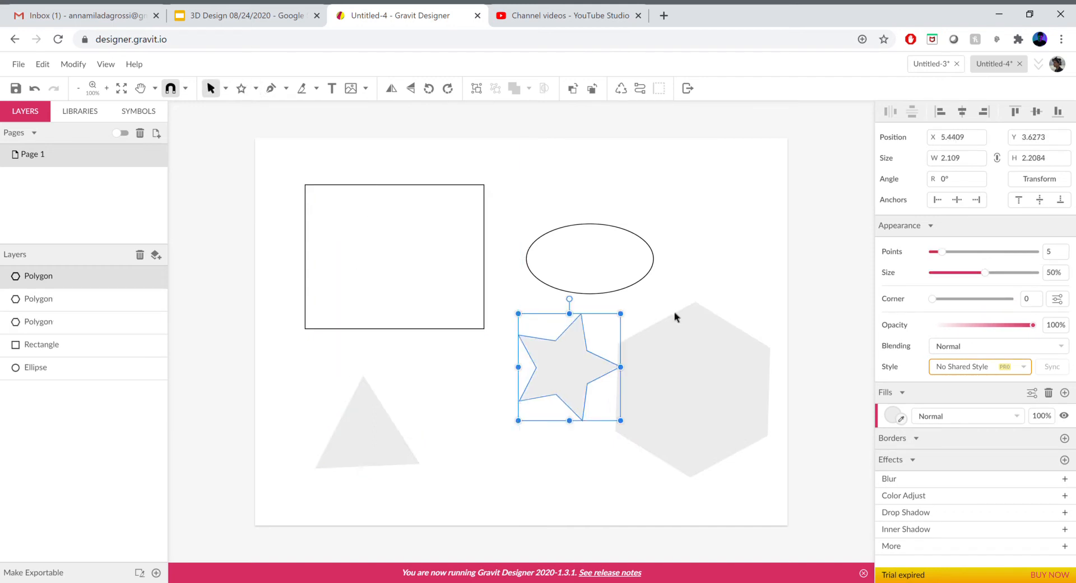
- Move the star down and left, below the ellipse
click(765, 259)
click(532, 372)
drag(577, 367, 532, 397)
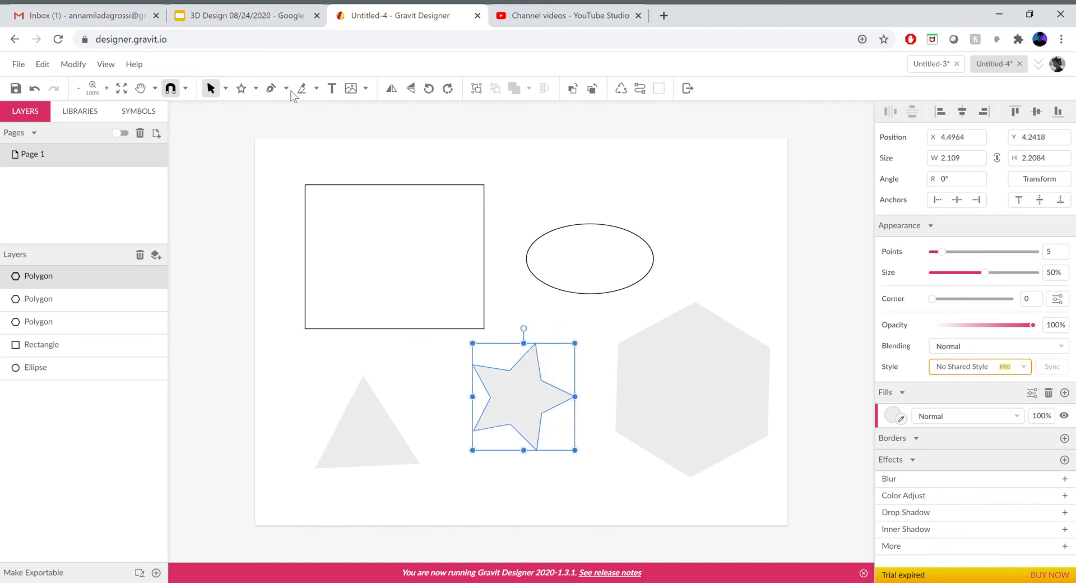
- With the Subselect tool, drag the star's outer and inner points outward to enlarge it
click(225, 90)
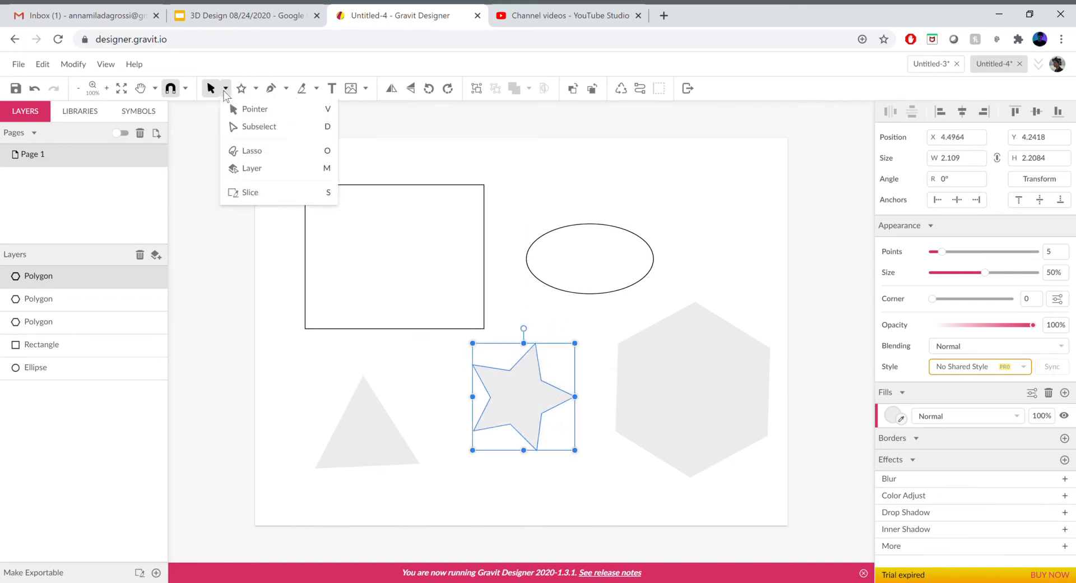
click(252, 127)
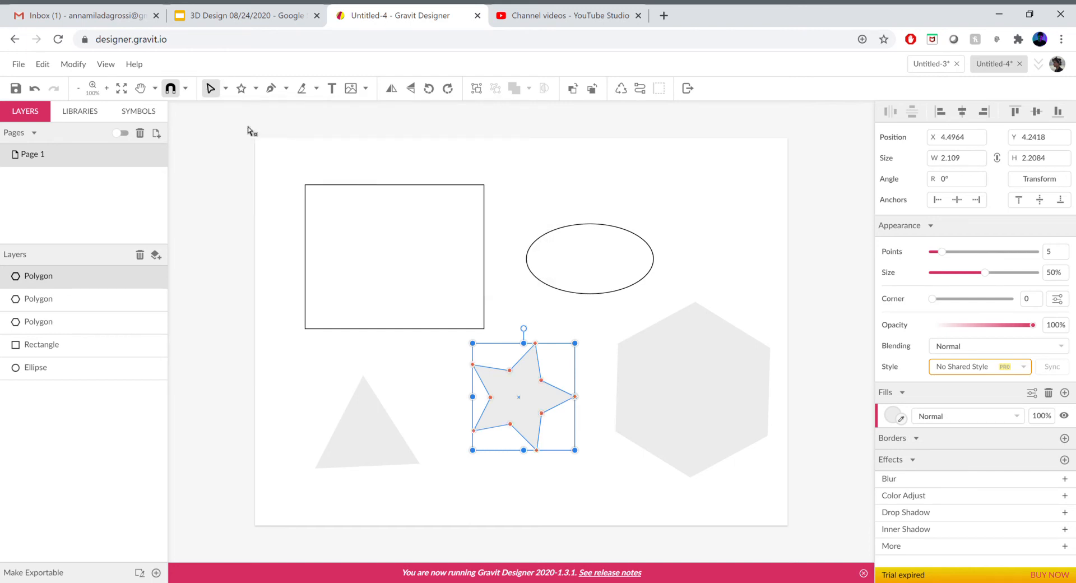
drag(473, 365, 429, 364)
drag(511, 371, 479, 381)
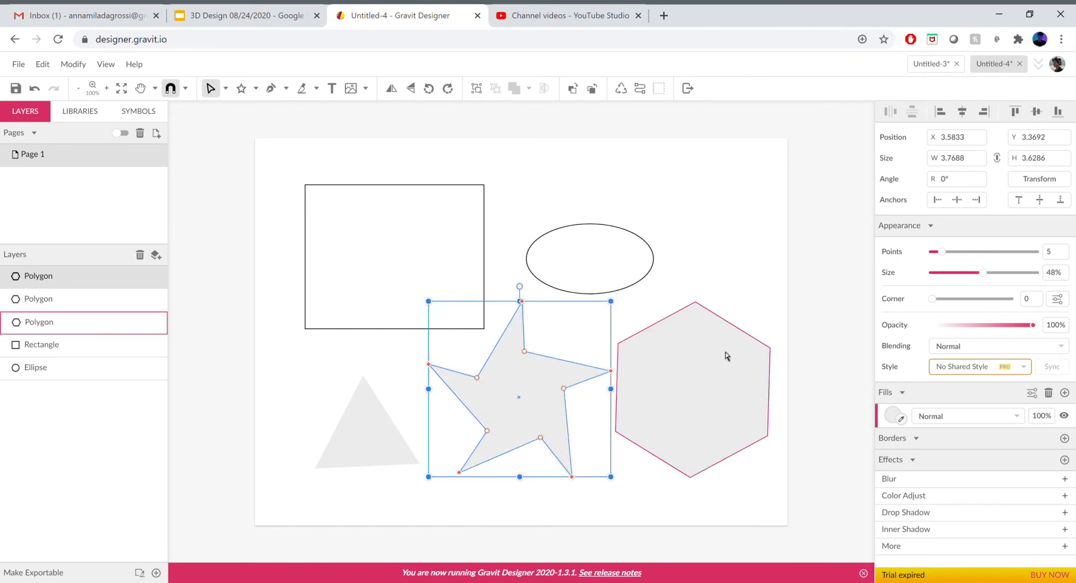
- Drag the hexagon's points with the Subselect tool to reshape it into a larger twelve-sided shape
click(703, 314)
drag(695, 305, 713, 293)
drag(734, 328, 770, 317)
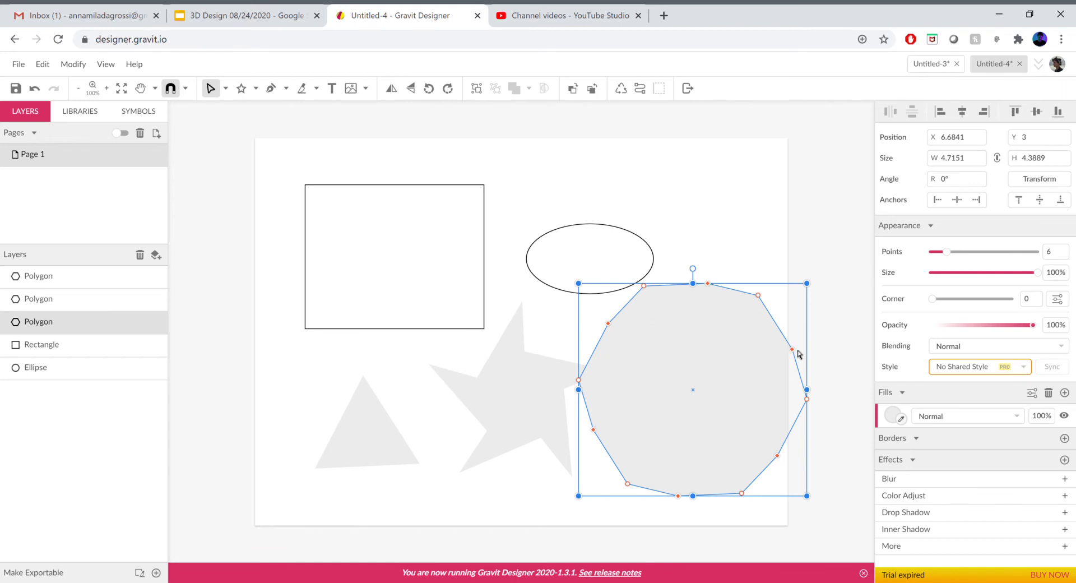
- Drag two more of the polygon's points outward with the Subselect tool, then leave point editing
drag(794, 353, 819, 334)
drag(763, 293, 781, 273)
double_click(781, 272)
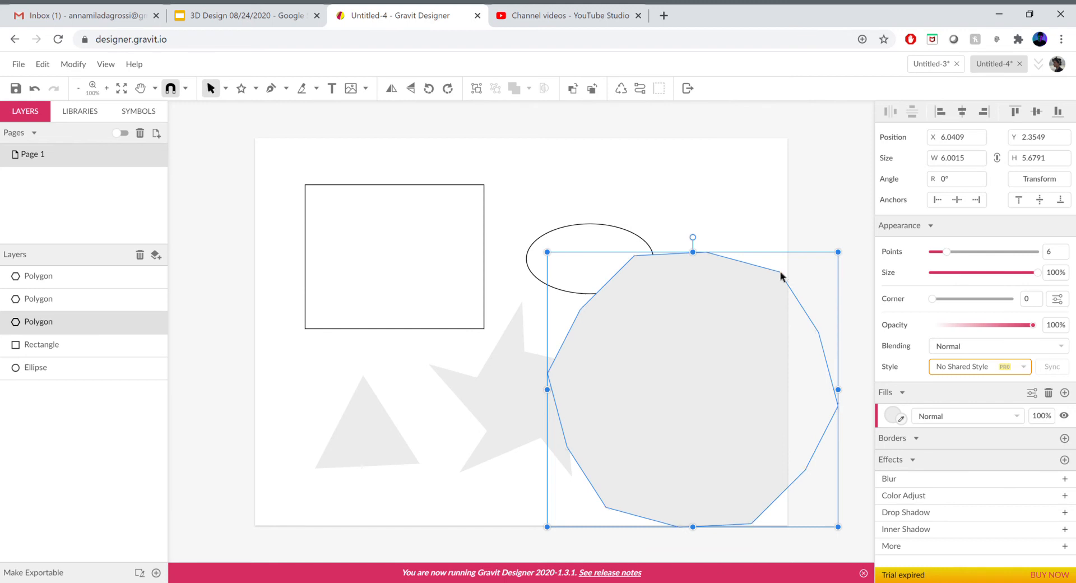
- Select every shape on the page and delete them all
key(ctrl+a)
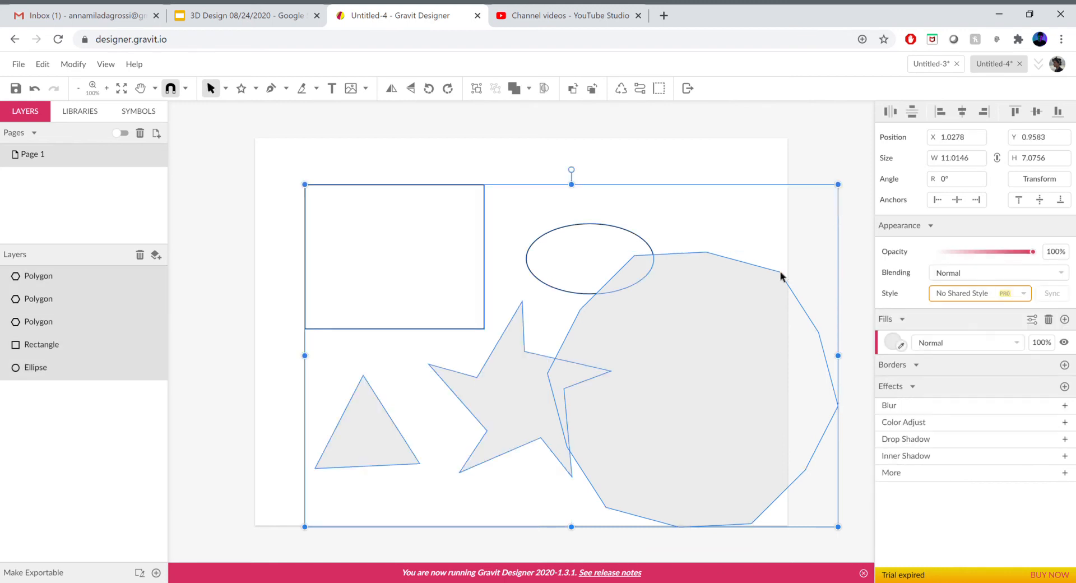
key(Delete)
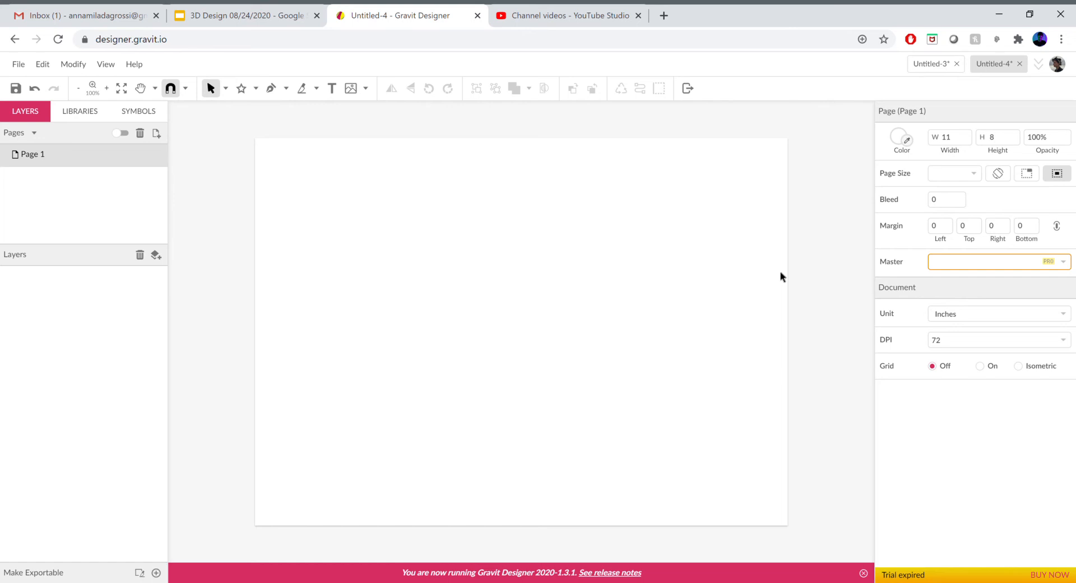
- Switch to the Pen tool and start a path with a curved anchor point on the left of the page
click(255, 90)
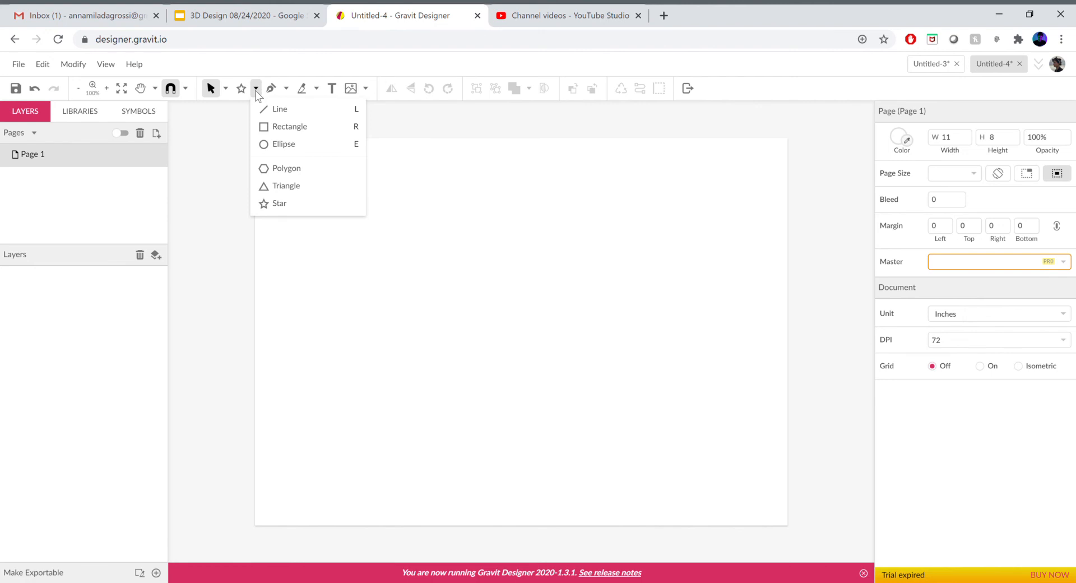
click(270, 127)
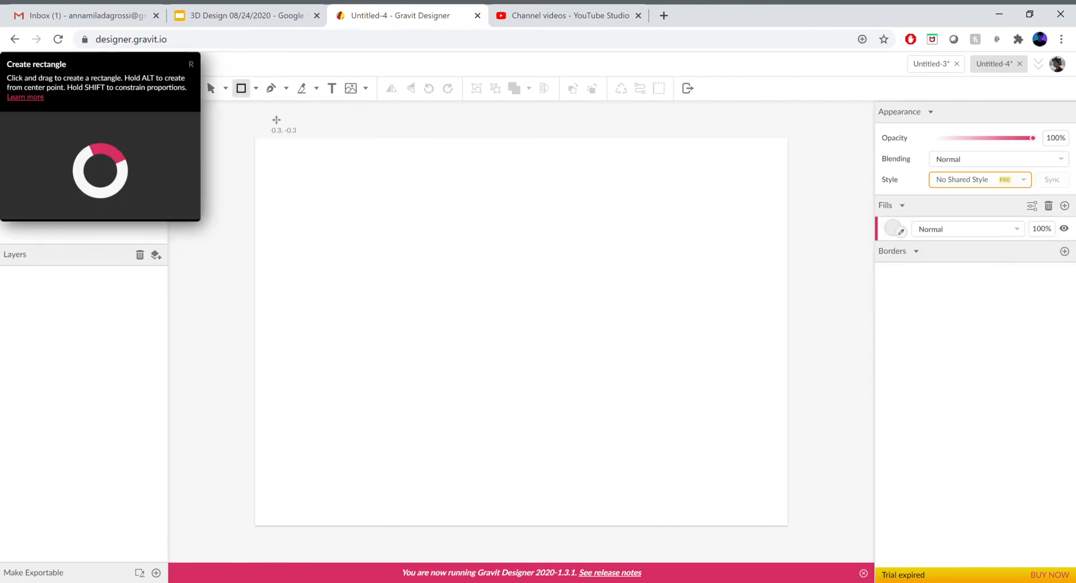
click(285, 88)
click(306, 112)
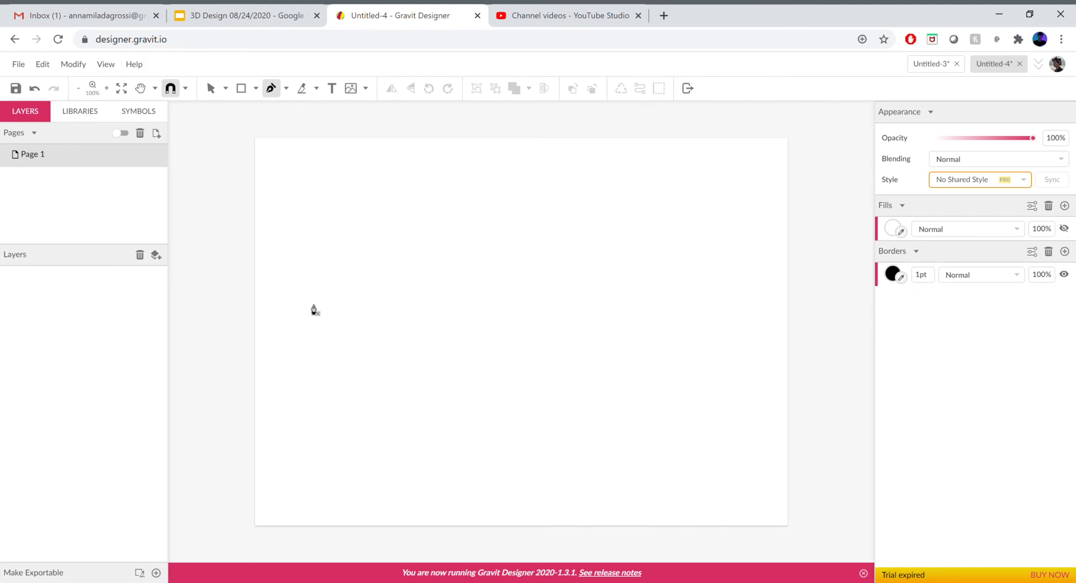
drag(311, 324, 311, 252)
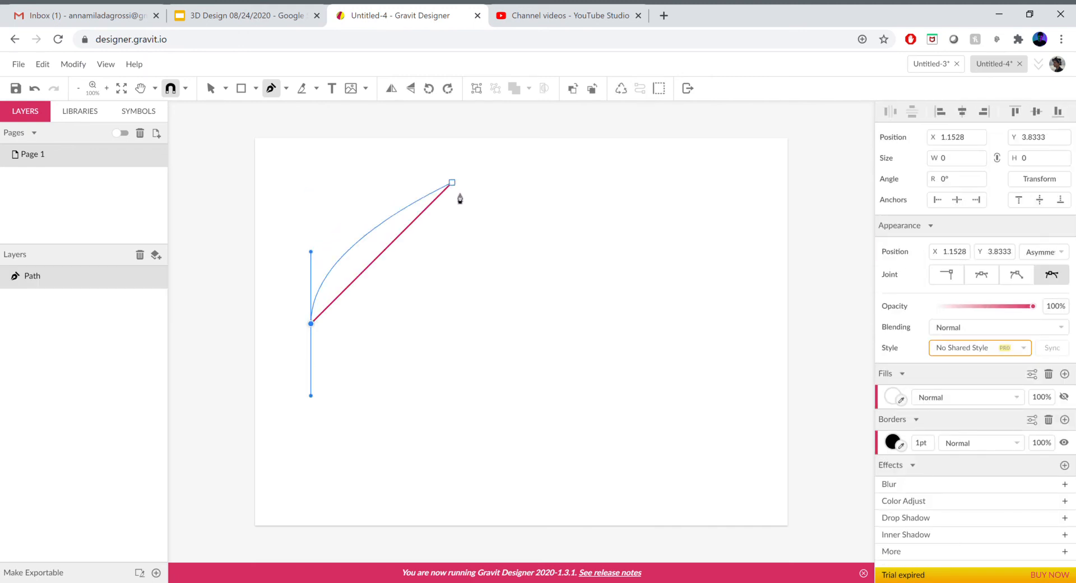
- Add several straight corner points to the path in a zigzag, then finish the open path
click(457, 178)
click(593, 314)
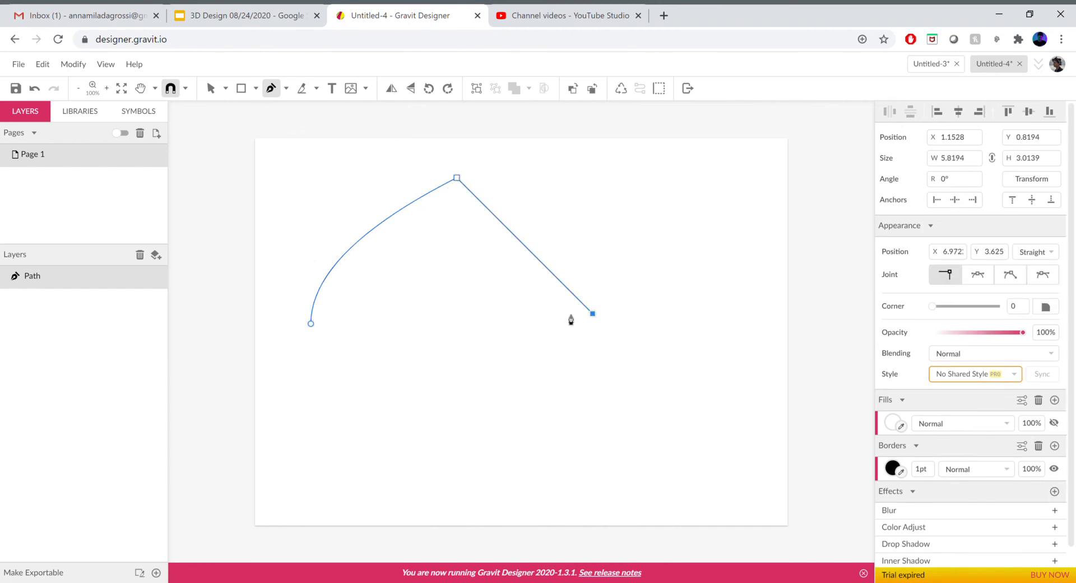
click(290, 313)
click(290, 164)
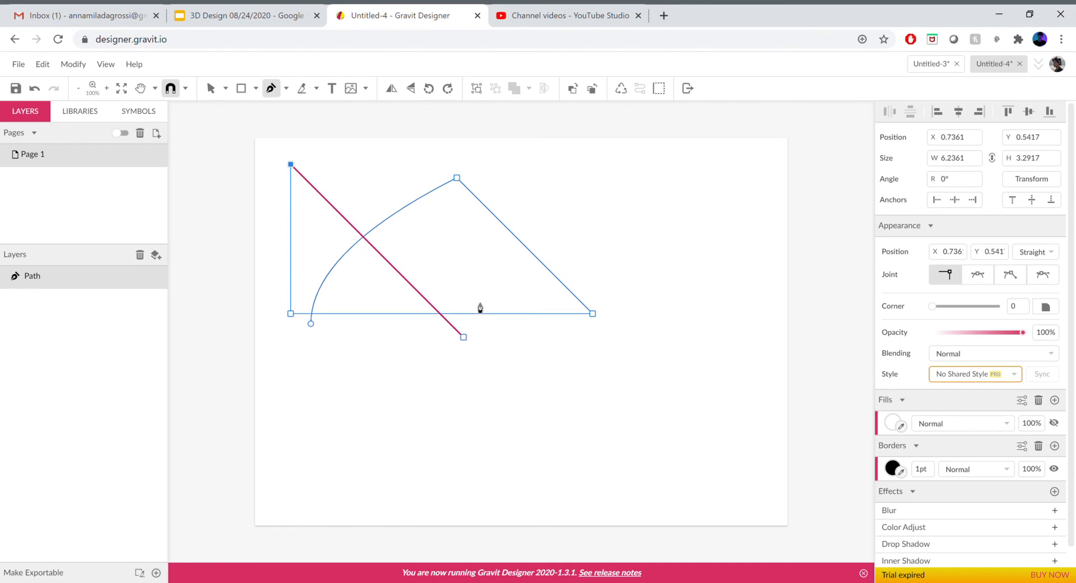
click(507, 381)
click(650, 238)
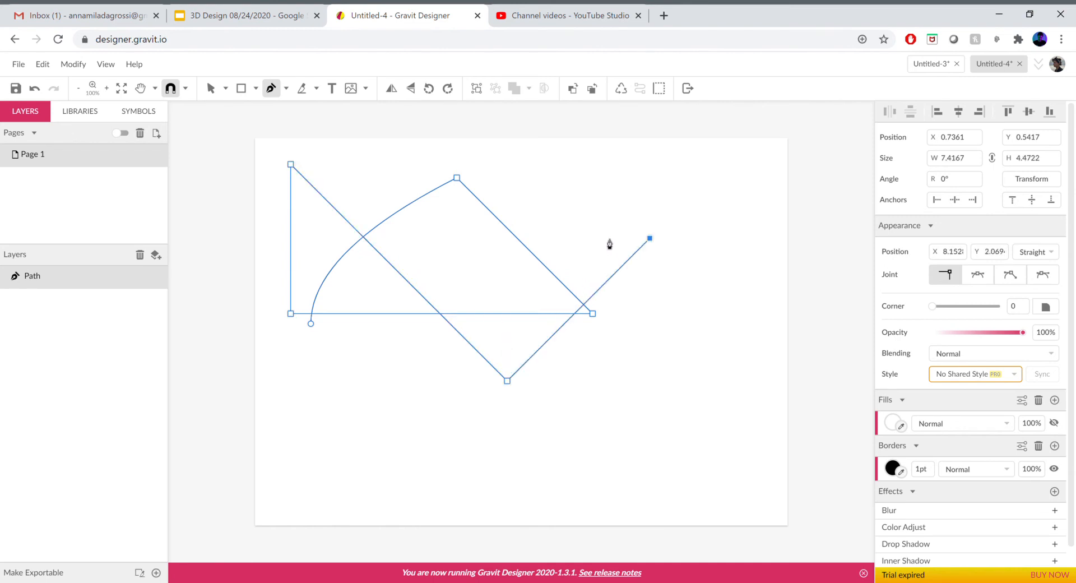
key(Escape)
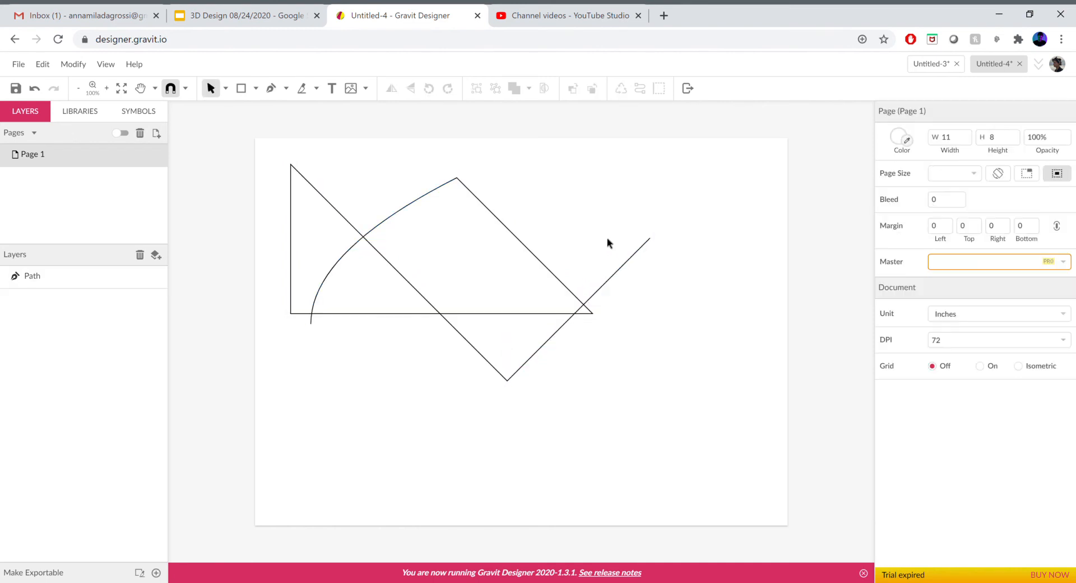
- Select the whole path by marquee and delete it
drag(272, 148, 670, 450)
key(Delete)
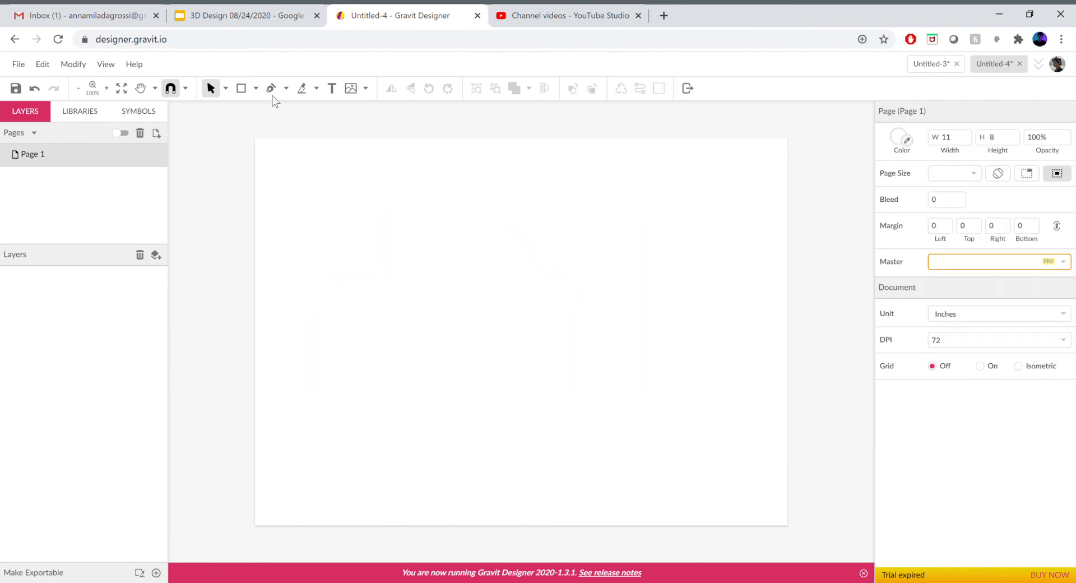
- Draw a square rectangle about 3 × 3 inches in the upper-left area of the page, then deselect it
click(256, 89)
click(294, 127)
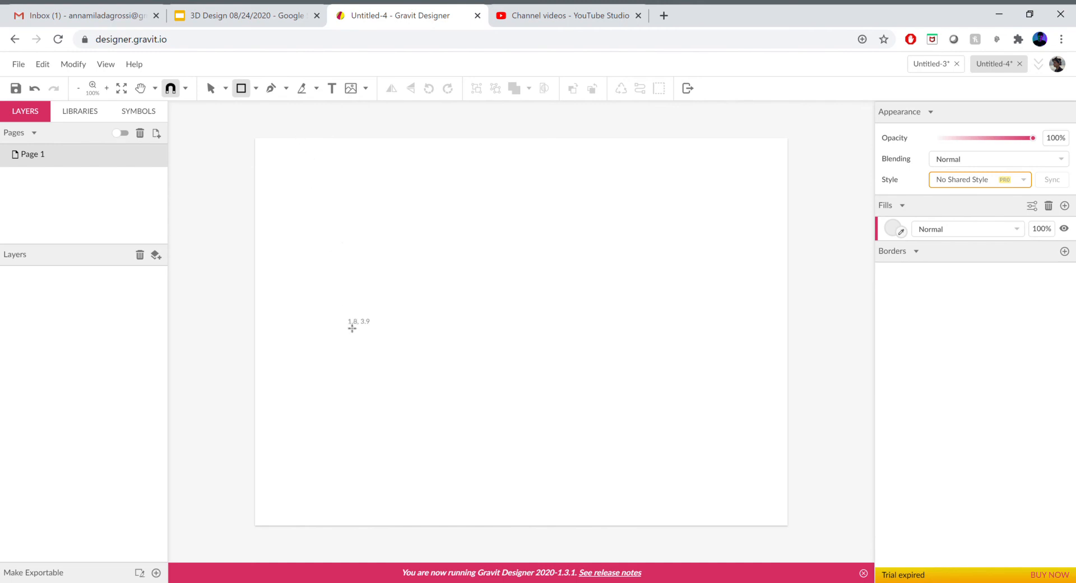
mouse_move(381, 305)
mouse_down()
mouse_move(437, 254)
mouse_move(518, 210)
mouse_move(491, 223)
mouse_move(401, 223)
mouse_up()
click(565, 246)
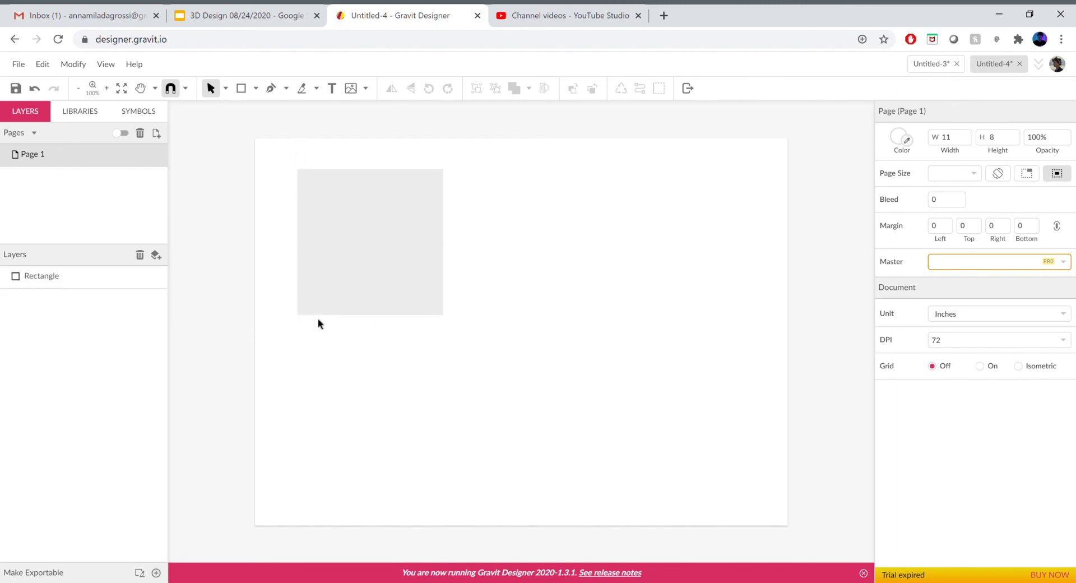
- Draw a circle about 3.4 inches across to the right of the square, then deselect it
click(255, 88)
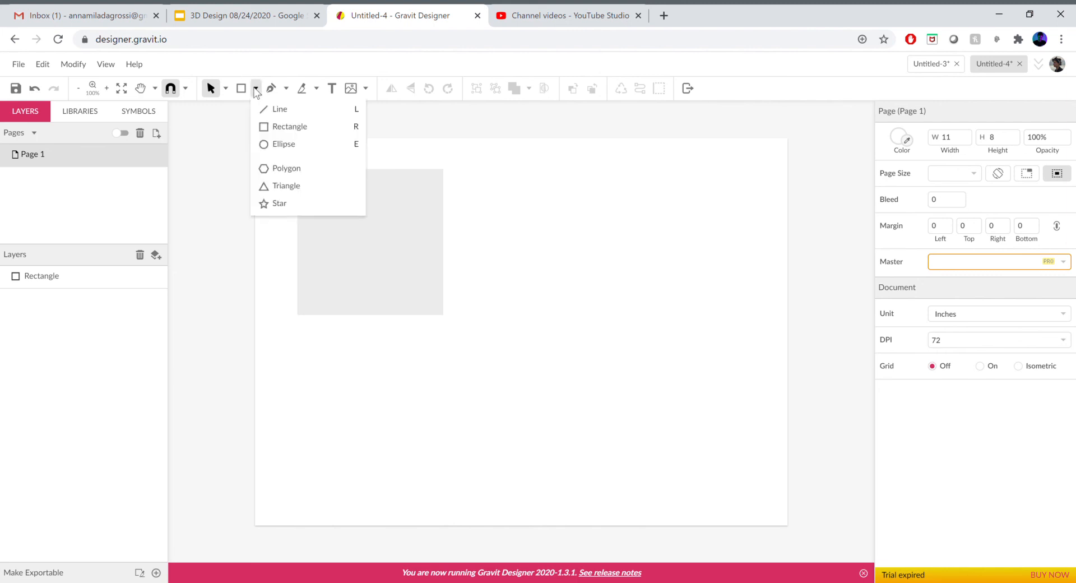
click(286, 146)
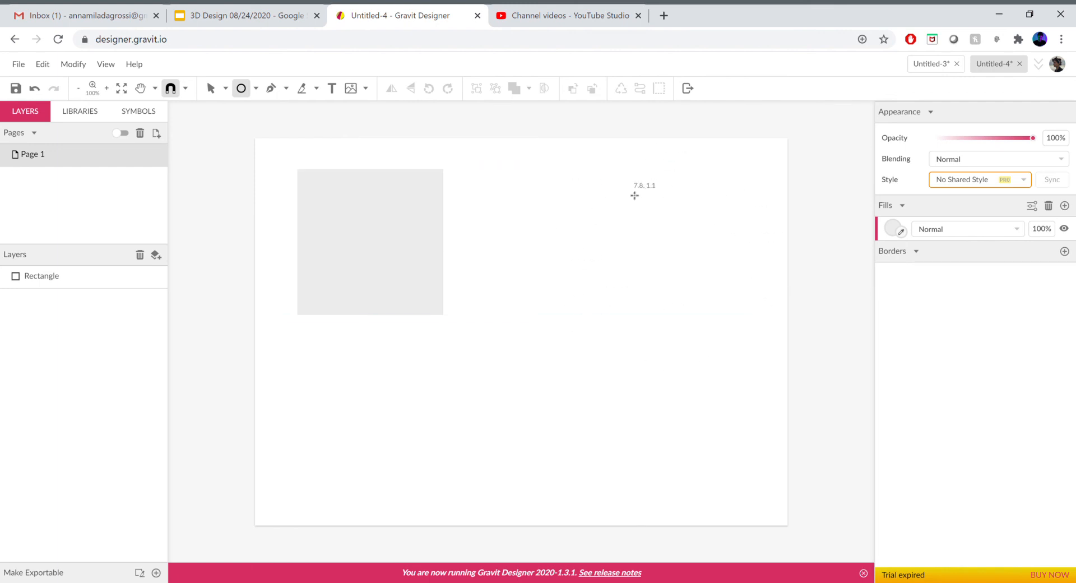
mouse_move(630, 191)
mouse_down()
mouse_move(554, 233)
mouse_move(466, 305)
mouse_up()
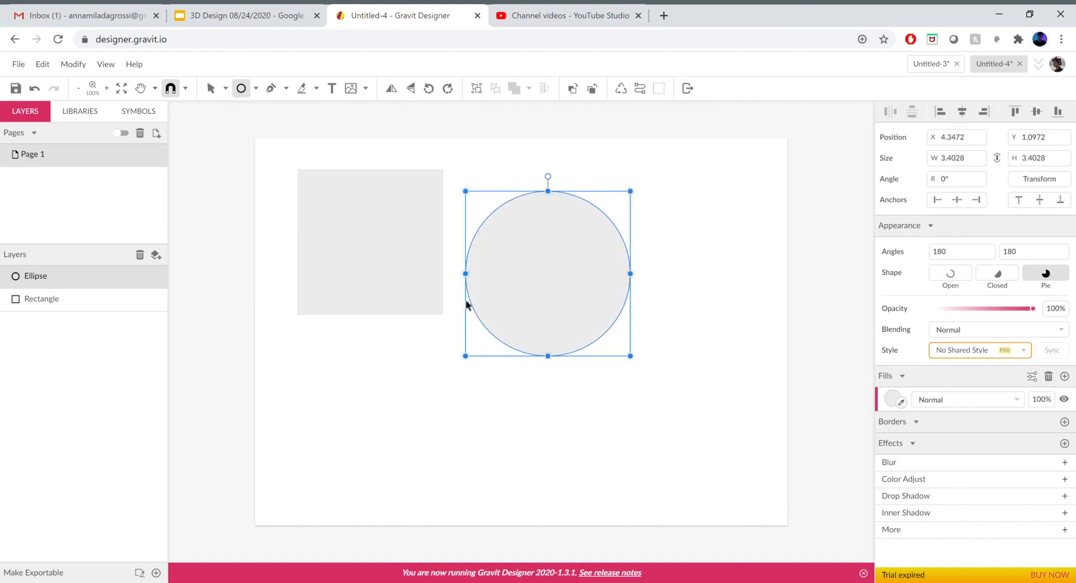
click(737, 289)
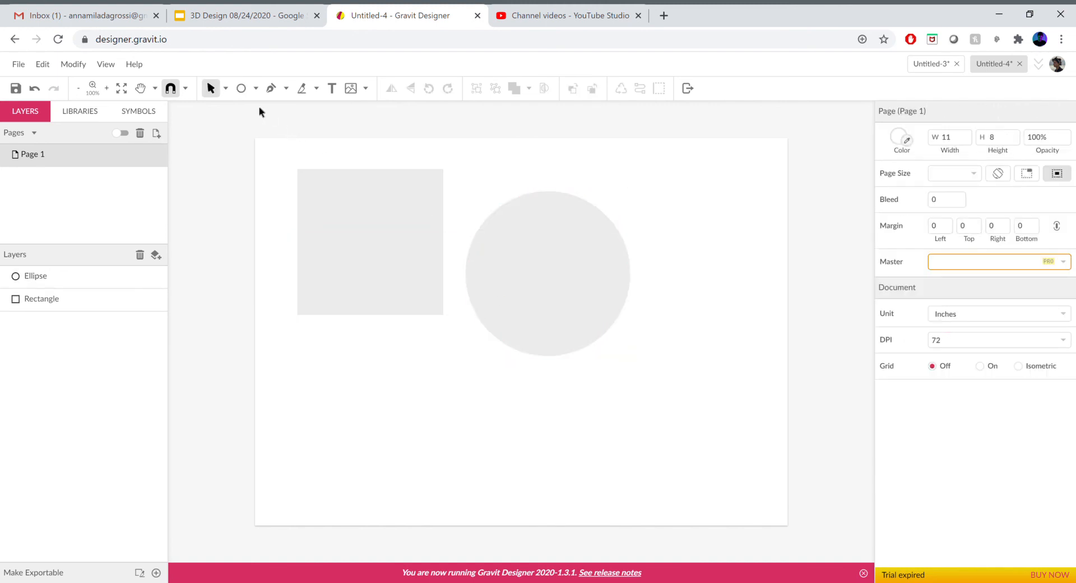
- Draw a triangle about 4 inches wide below the square, adjusting its size and position, then deselect it
click(256, 88)
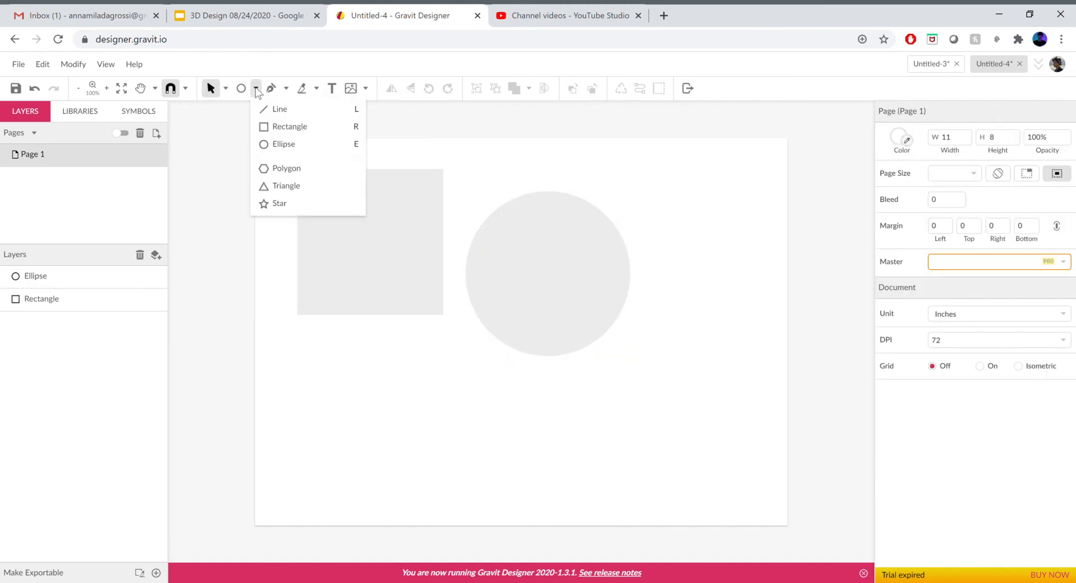
click(284, 187)
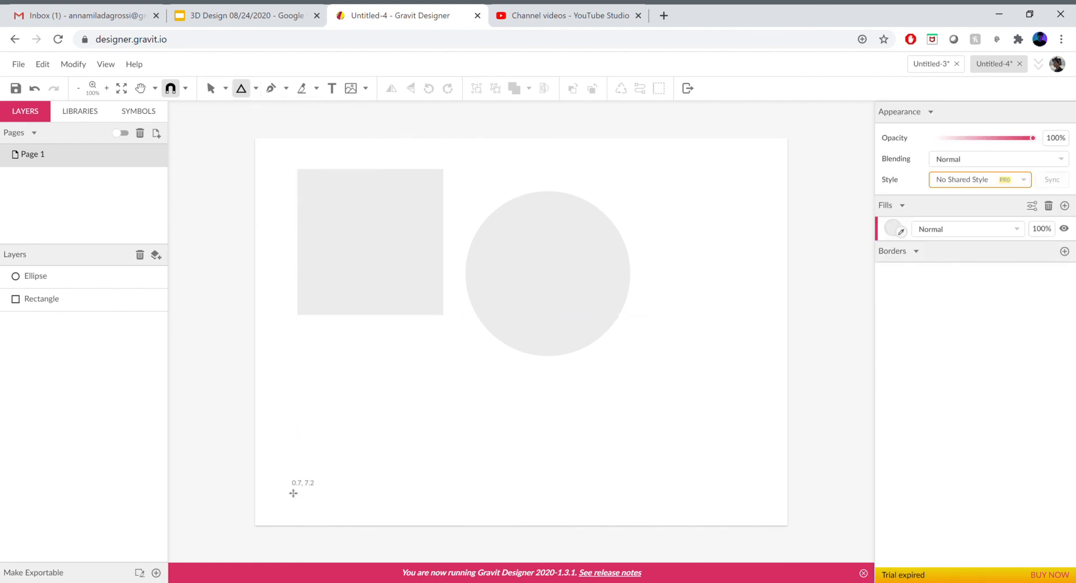
drag(320, 459, 362, 424)
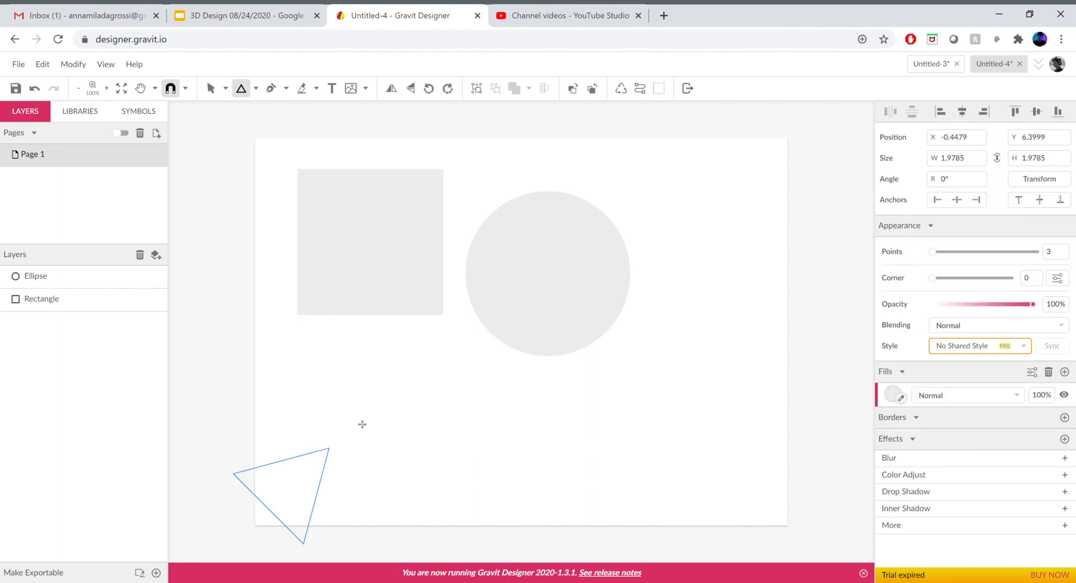
drag(304, 409, 289, 374)
drag(333, 450, 385, 432)
click(610, 453)
- Draw a hexagon with the Polygon tool about 3.3 × 2.8 inches below the circle, then return to the Pointer tool
click(257, 89)
click(257, 89)
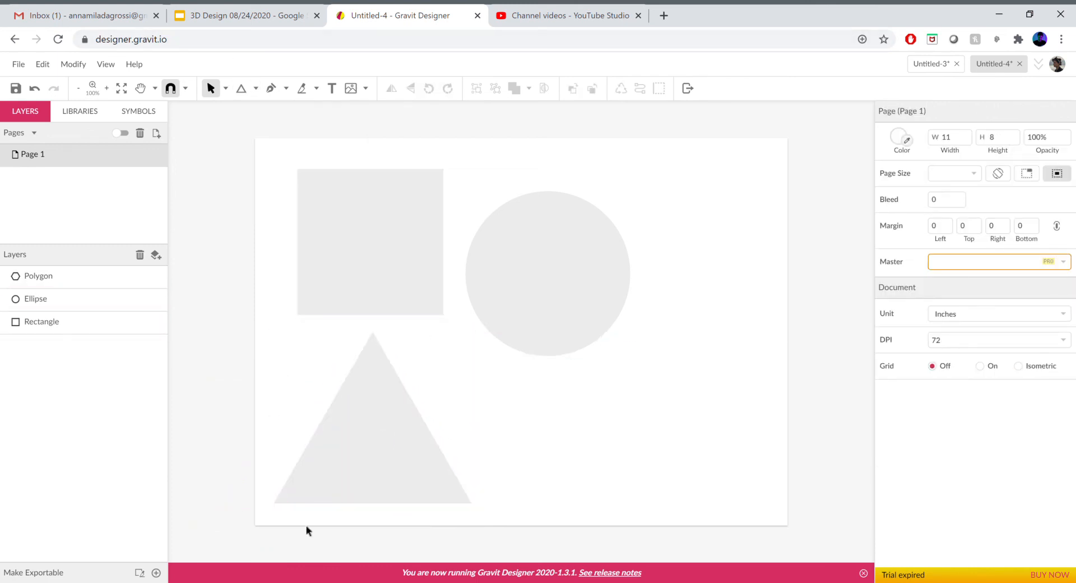
click(256, 89)
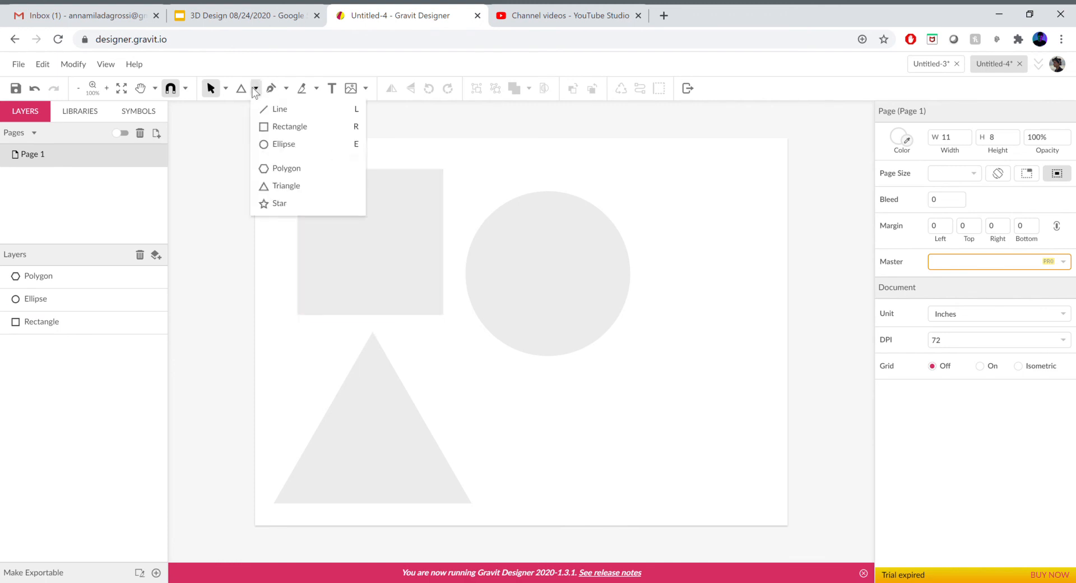
click(288, 168)
drag(611, 468, 665, 441)
drag(612, 467, 638, 403)
key(v)
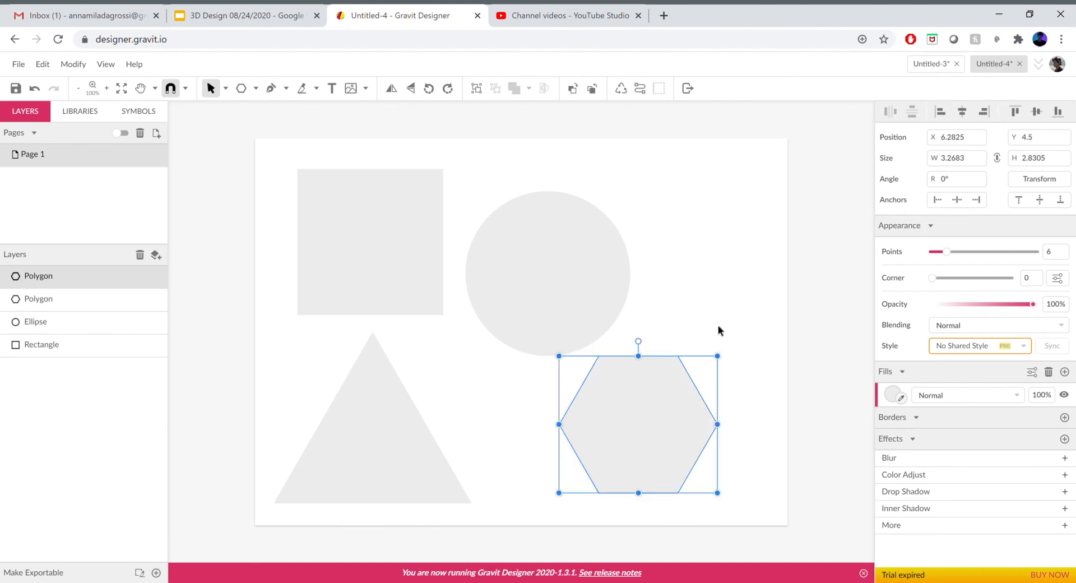
- Select all the shapes with a marquee and delete them
click(718, 330)
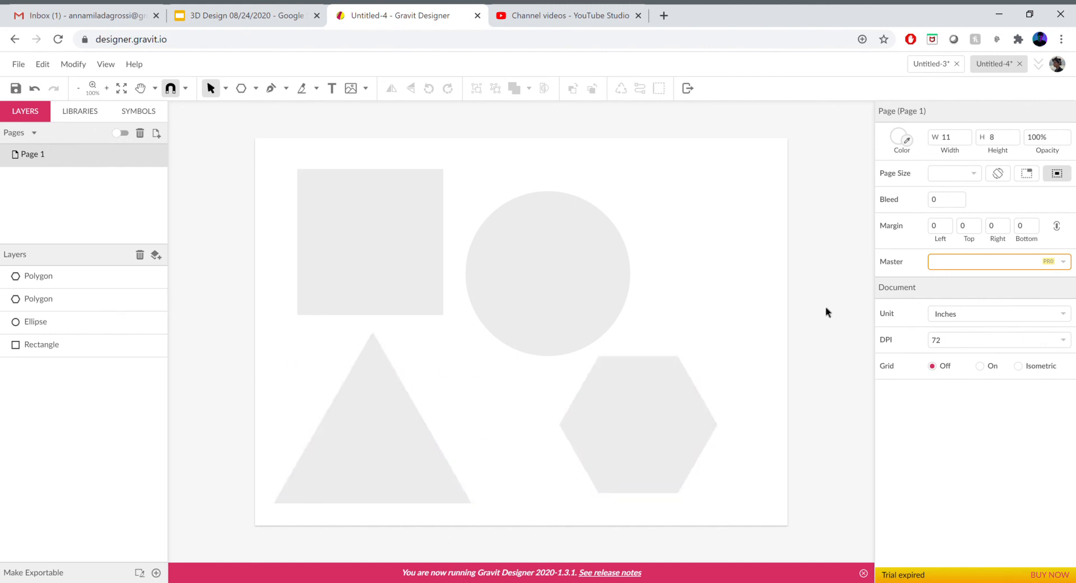
drag(762, 161, 306, 469)
key(Delete)
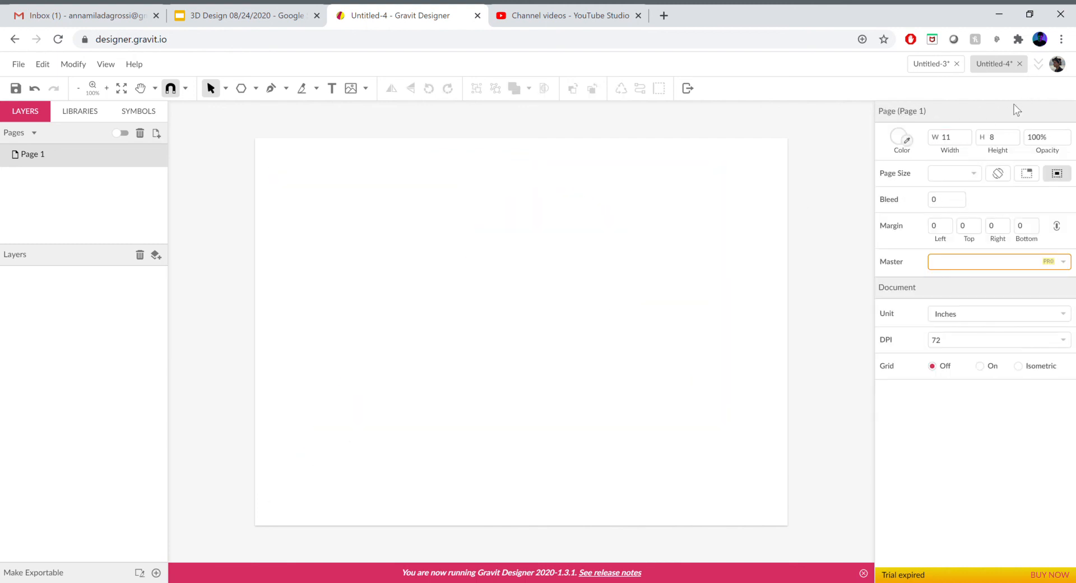